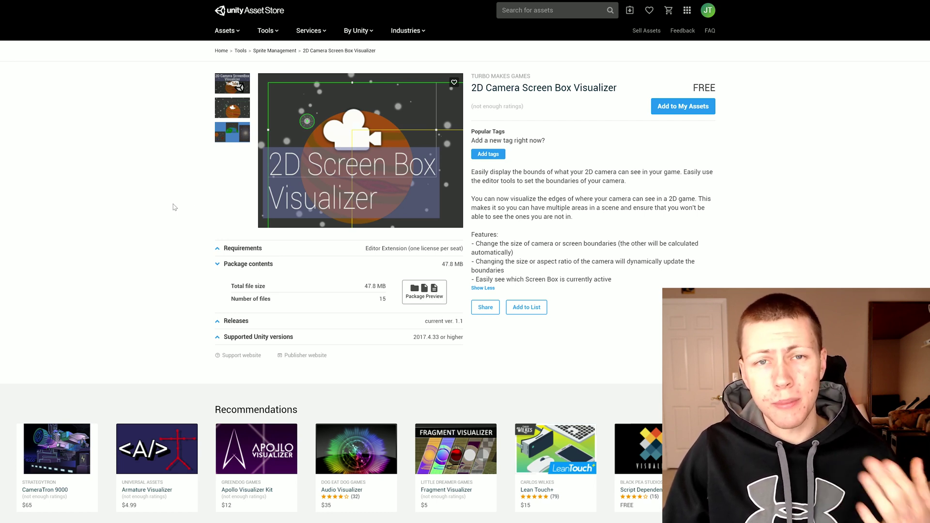
Step: Select and then deselect the 2D Camera Screen Box Visualizer title on its product page
left_click_drag(472, 88, 623, 90)
left_click(623, 90)
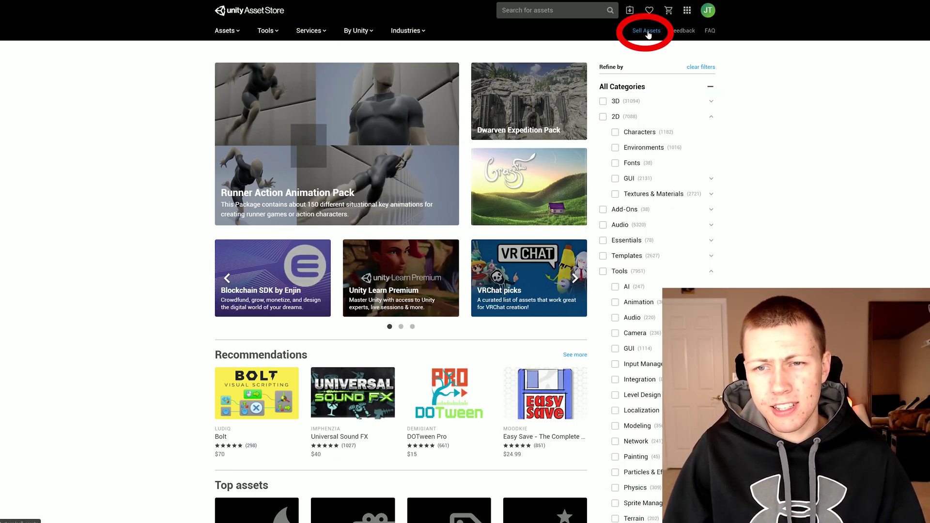
Step: Open Sell Assets, scroll to the 'Submitting your content' steps, and continue to the publisher portal
left_click(648, 34)
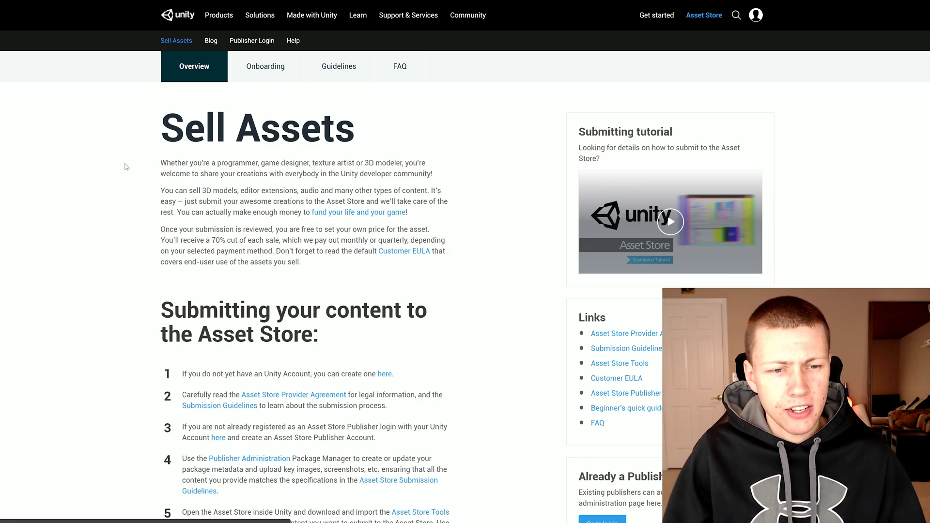
scroll(126, 166, "down", 3)
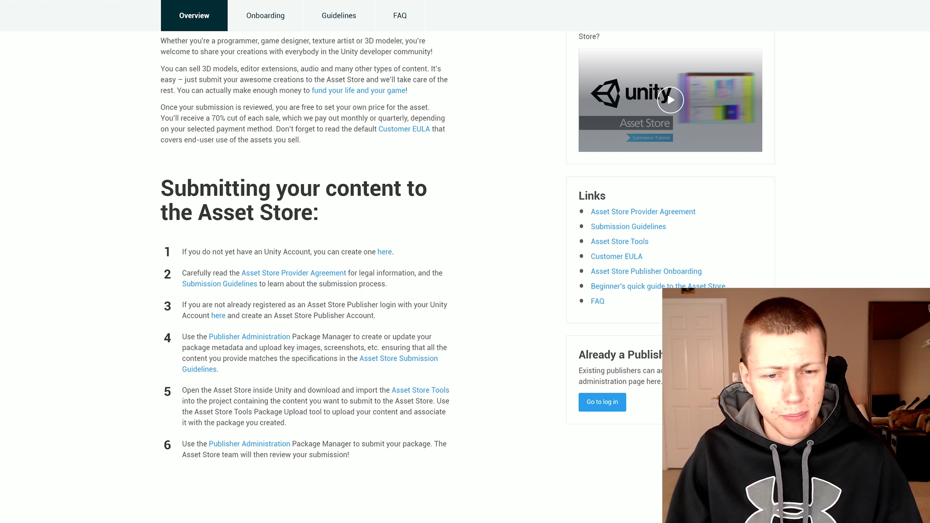
left_click(222, 289)
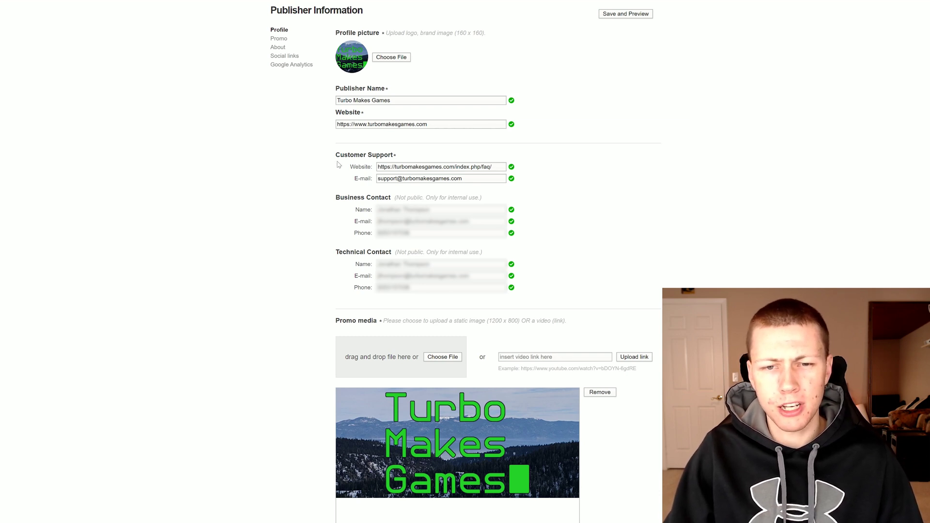
Step: Scroll through the Publisher Information profile and promo fields, noting the 1200 x 800 promo image size
scroll(314, 165, "down", 6)
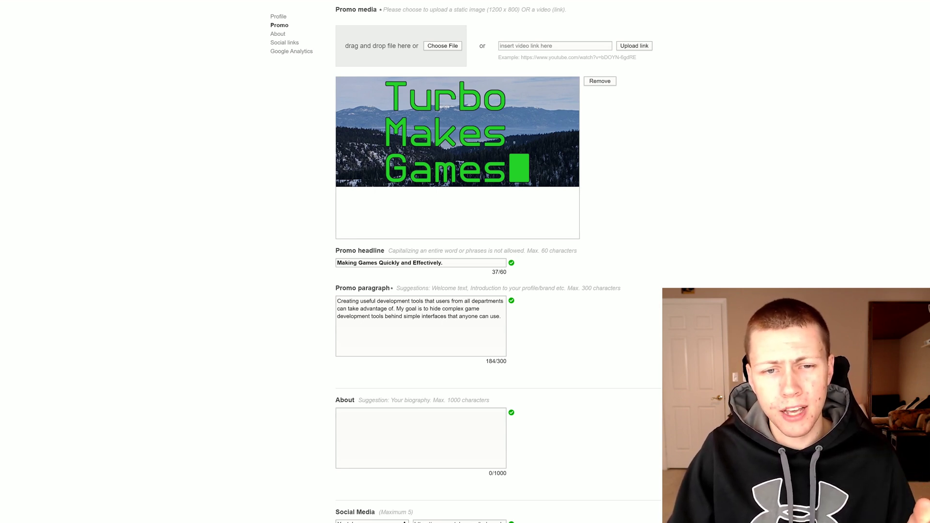
scroll(496, 153, "down", 3)
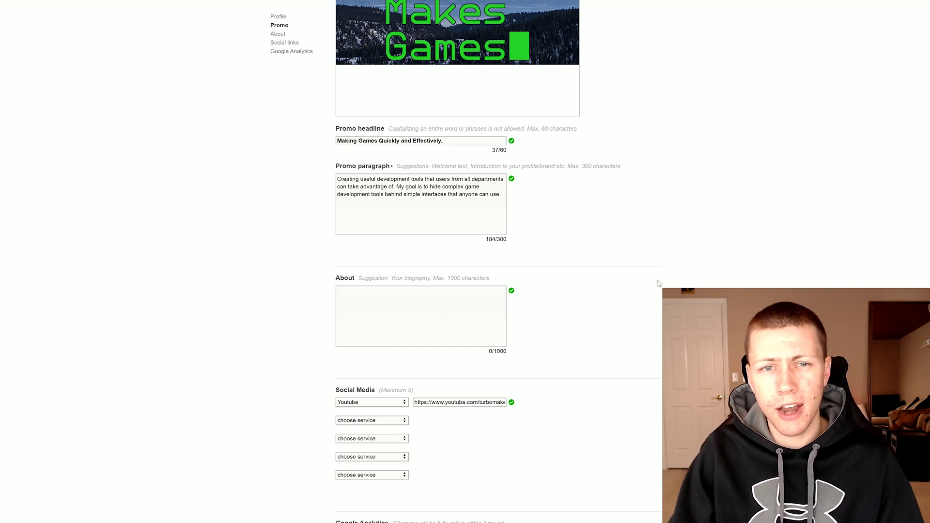
scroll(660, 284, "up", 3)
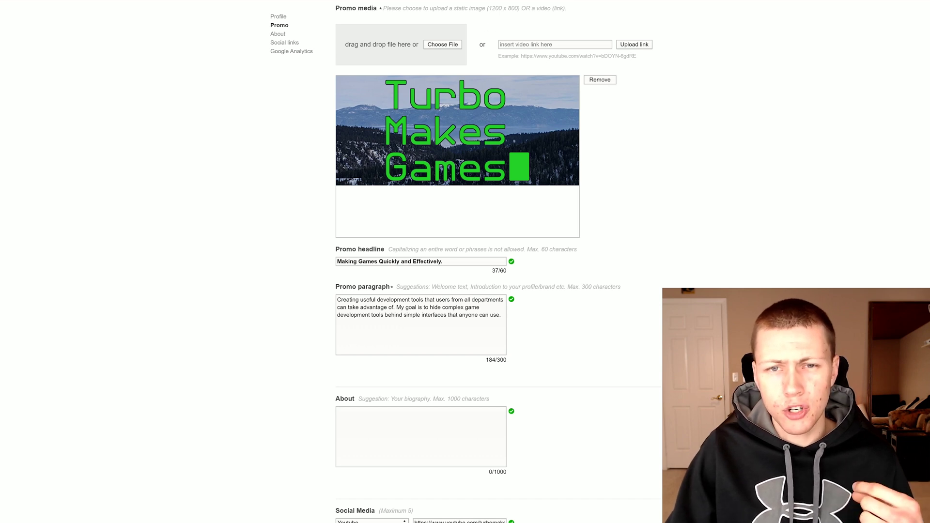
left_click_drag(485, 9, 531, 8)
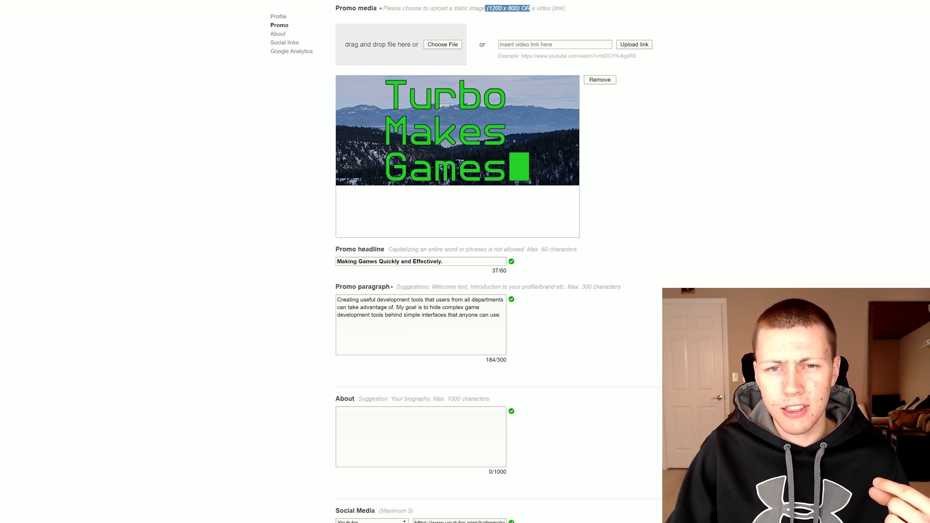
left_click(701, 44)
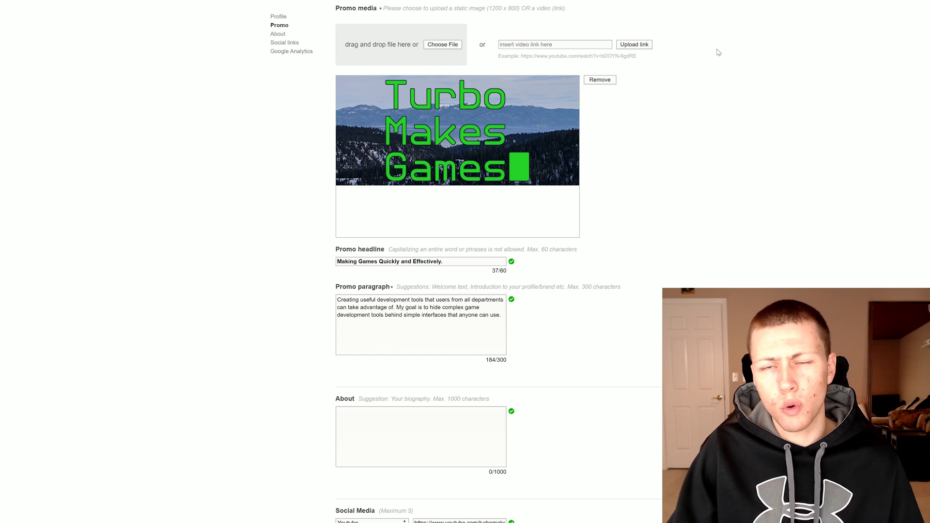
scroll(719, 52, "up", 7)
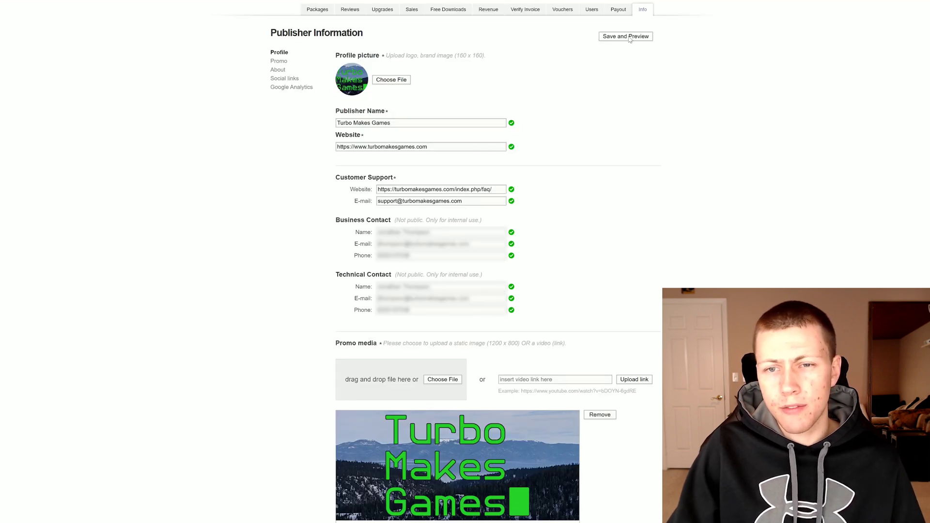
Step: Save the publisher information and confirm the update to reach the Published Packages list
left_click(629, 38)
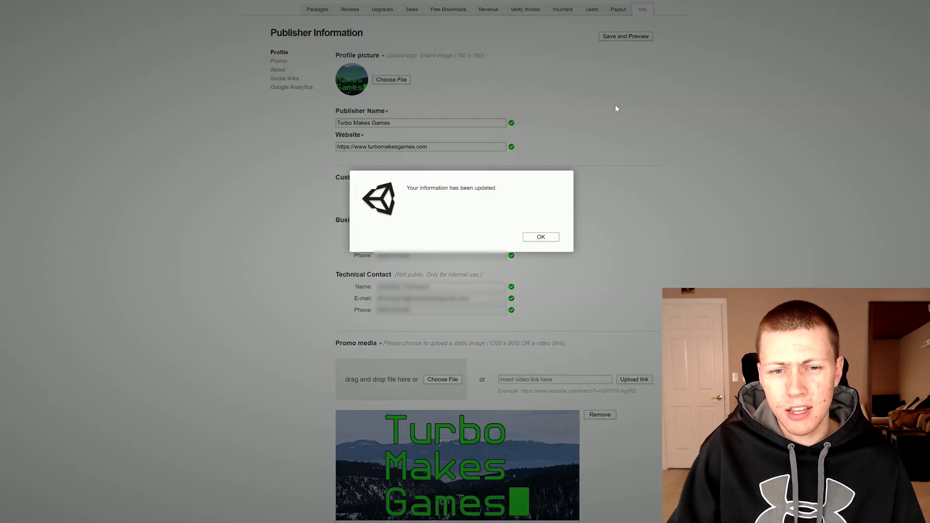
left_click(541, 237)
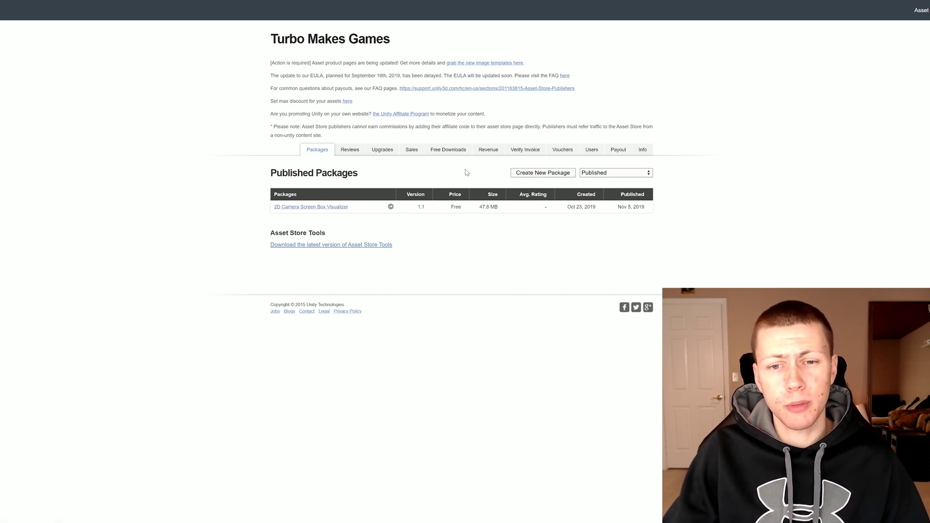
Step: Create a new draft package and scroll past the Category list down to Metadata & Artwork
left_click(543, 176)
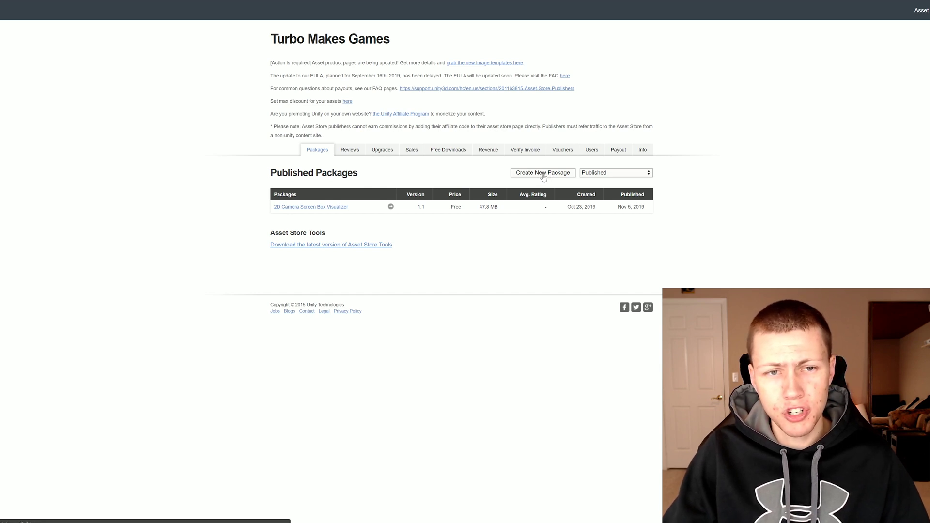
scroll(207, 165, "down", 3)
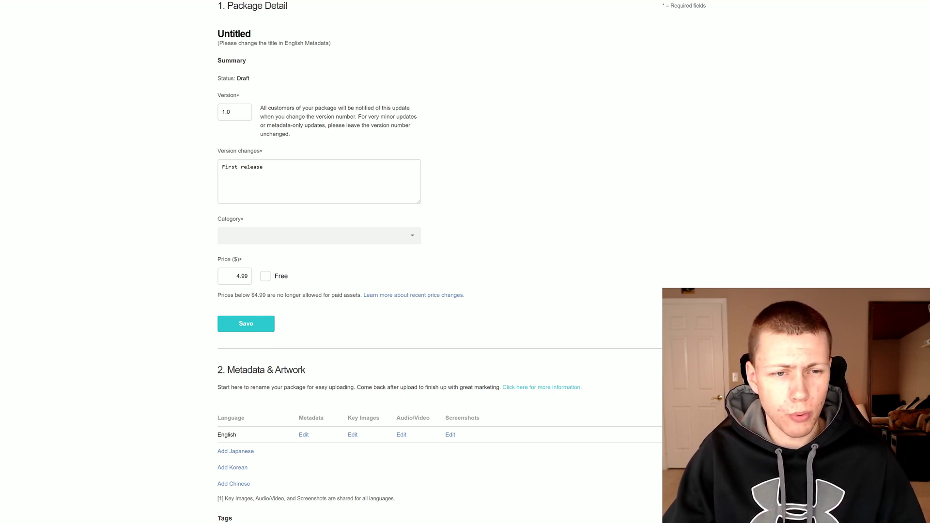
scroll(339, 183, "down", 1)
left_click(364, 195)
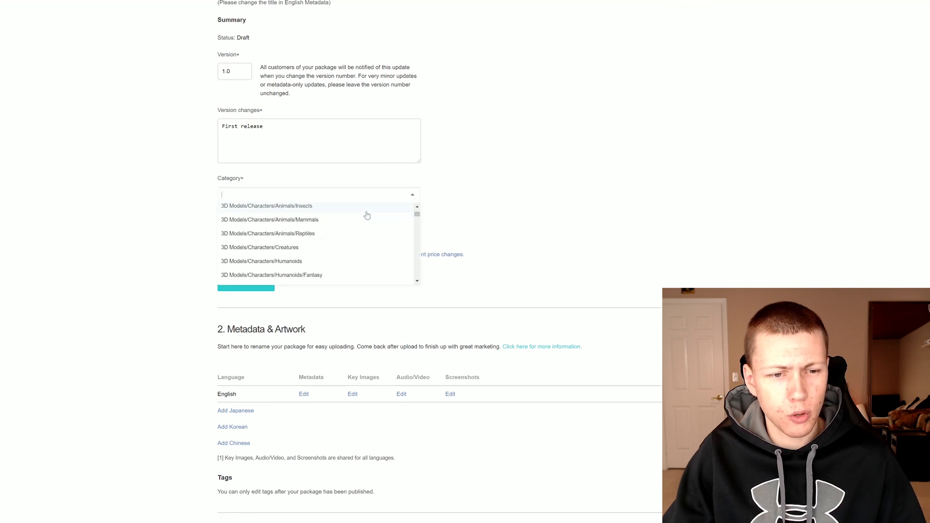
scroll(368, 221, "down", 5)
left_click(446, 179)
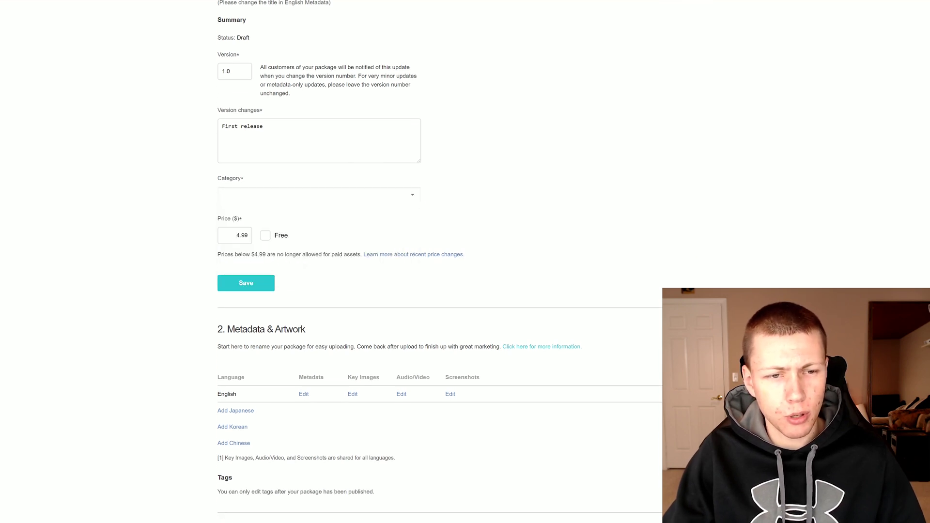
scroll(458, 170, "down", 1)
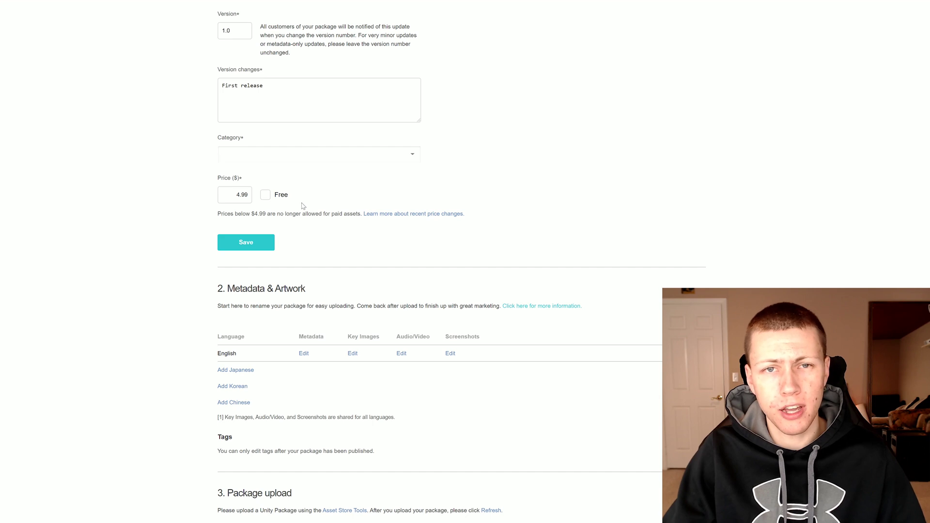
scroll(303, 205, "down", 3)
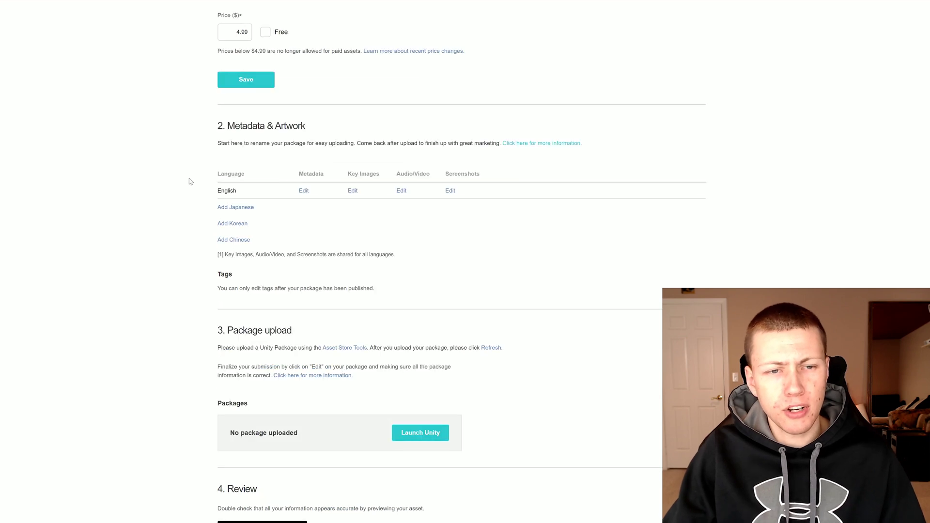
left_click(304, 191)
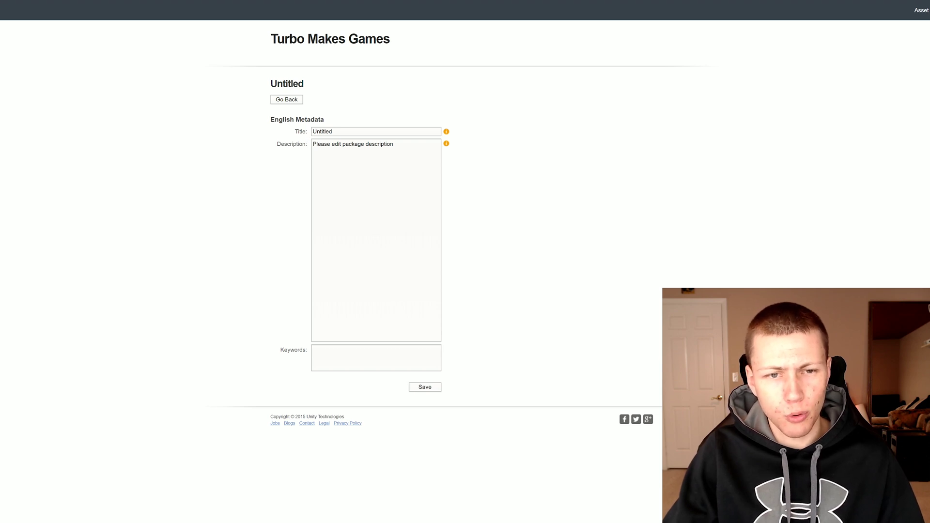
left_click_drag(313, 144, 365, 144)
left_click(365, 143)
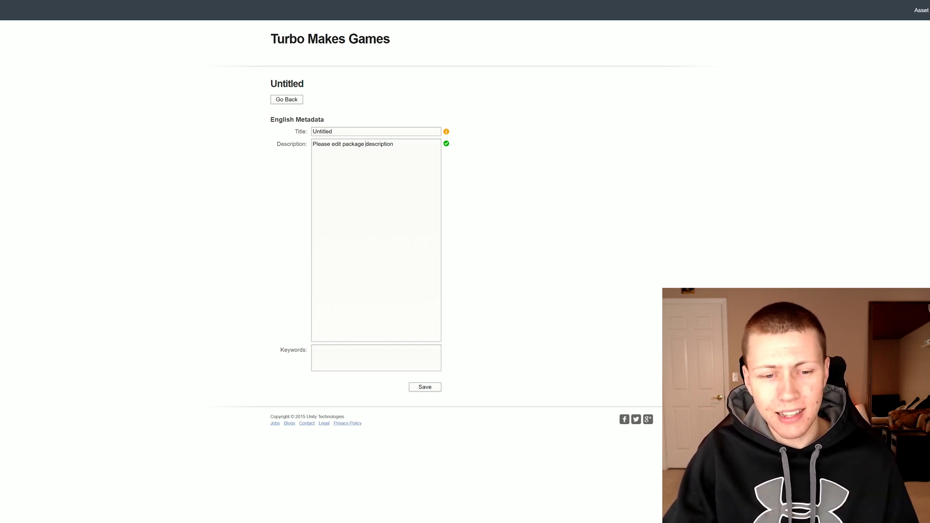
key("ctrl+a")
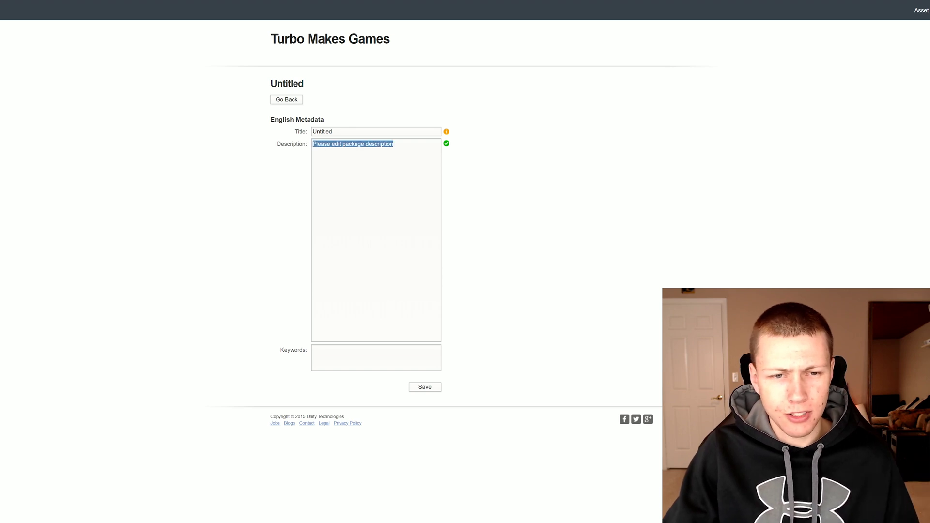
left_click(372, 144)
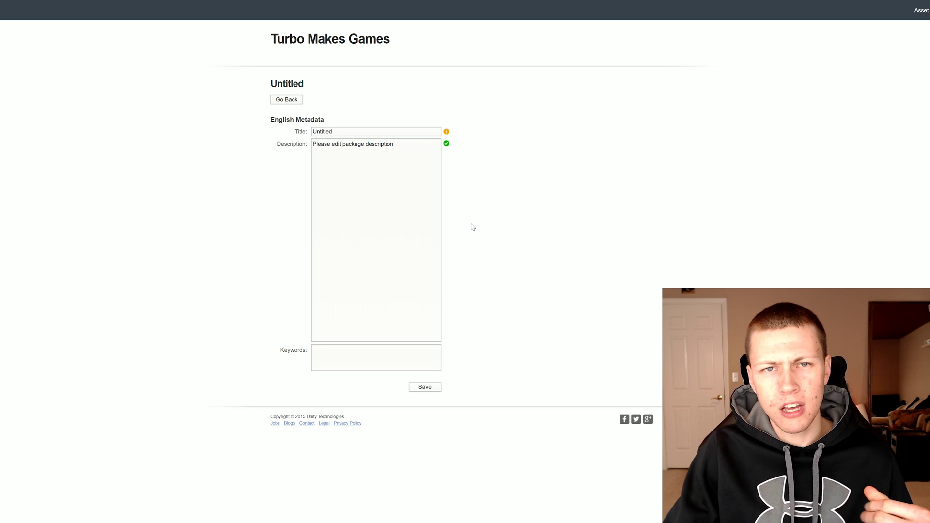
left_click(286, 100)
Step: Open the Key Images editor and review the section 2.4 Key Images guideline rules
left_click(353, 192)
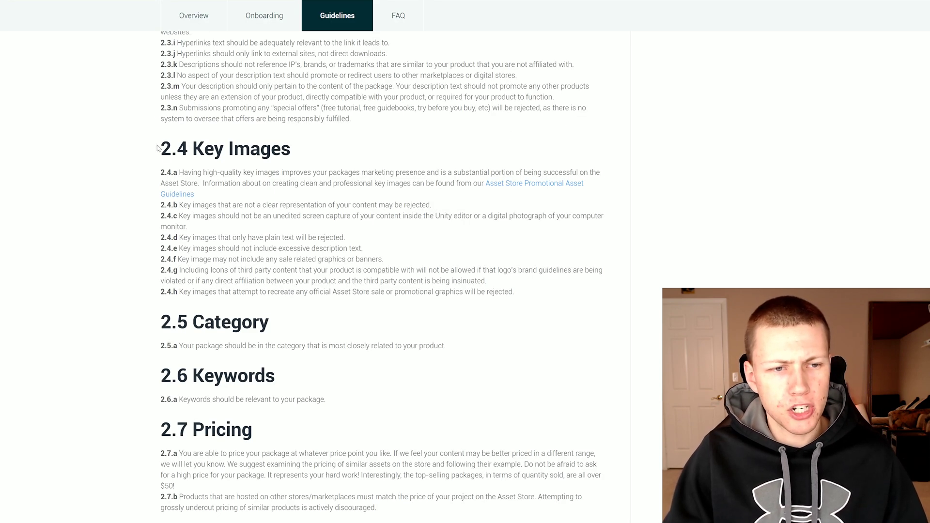
left_click_drag(161, 146, 519, 293)
left_click(520, 293)
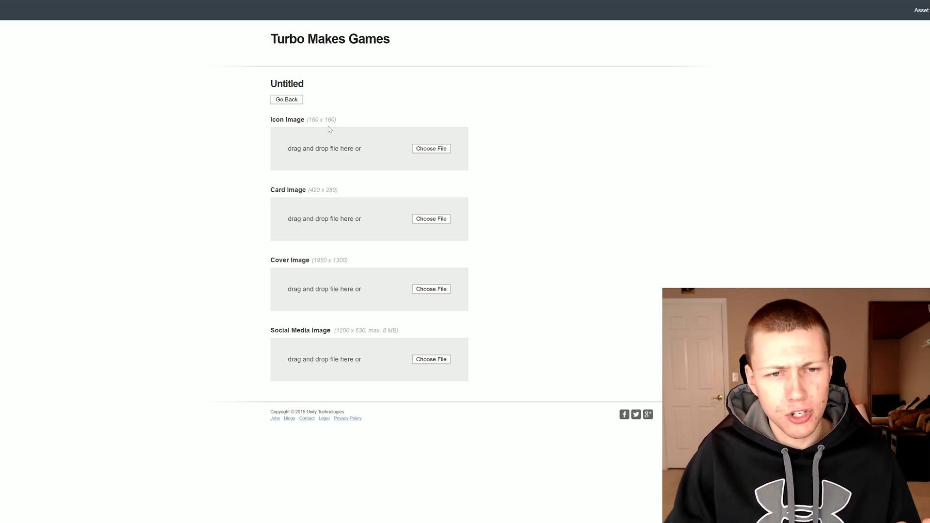
left_click_drag(306, 120, 342, 122)
left_click_drag(308, 191, 344, 191)
left_click_drag(312, 260, 357, 262)
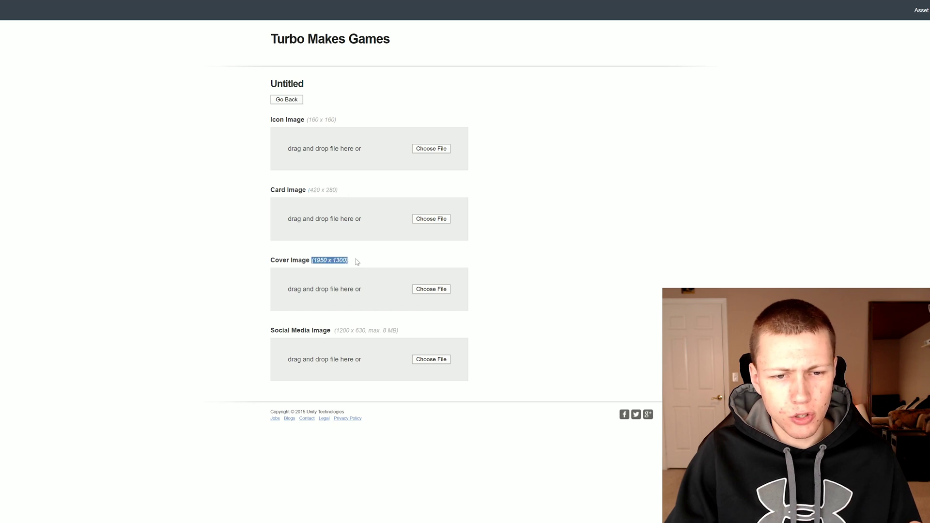
left_click_drag(333, 330, 412, 331)
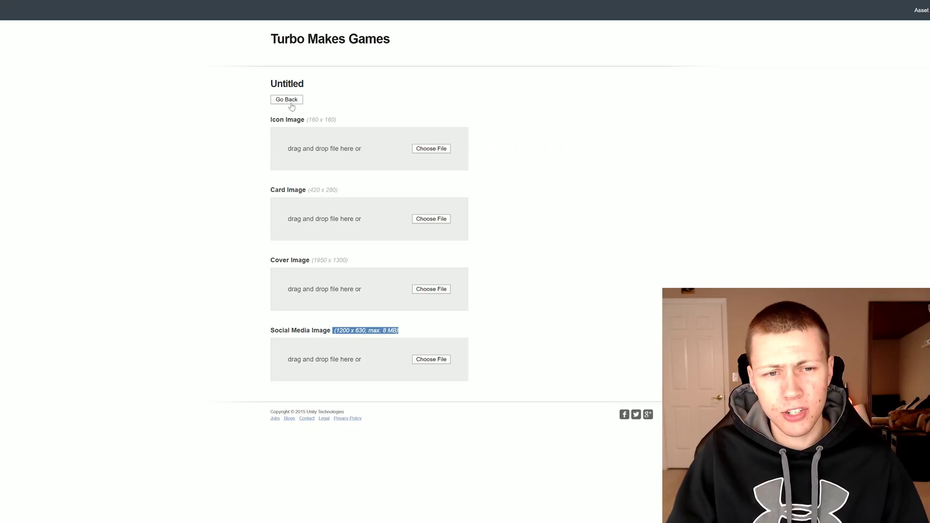
Step: Check the supported Audio/Video services without adding a link, then open the Screenshots page
left_click(287, 99)
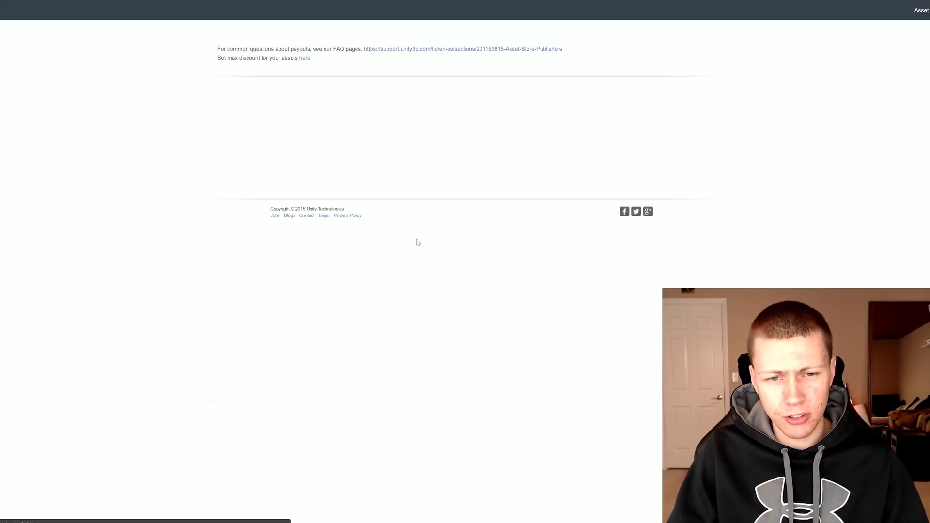
scroll(455, 208, "down", 10)
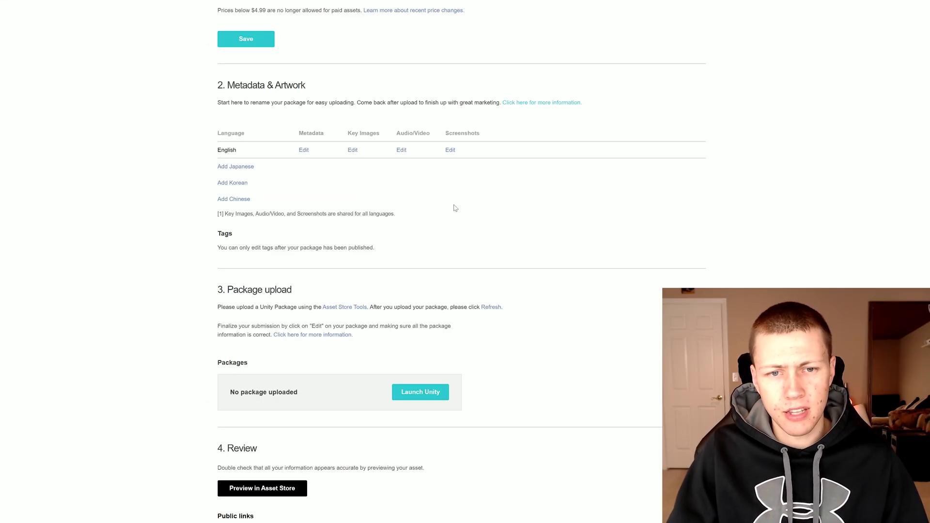
left_click(404, 151)
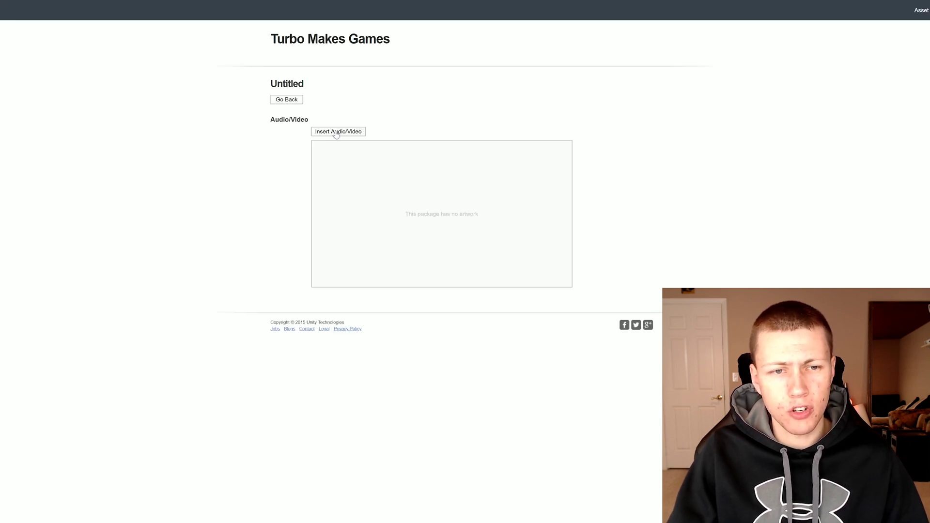
left_click(337, 132)
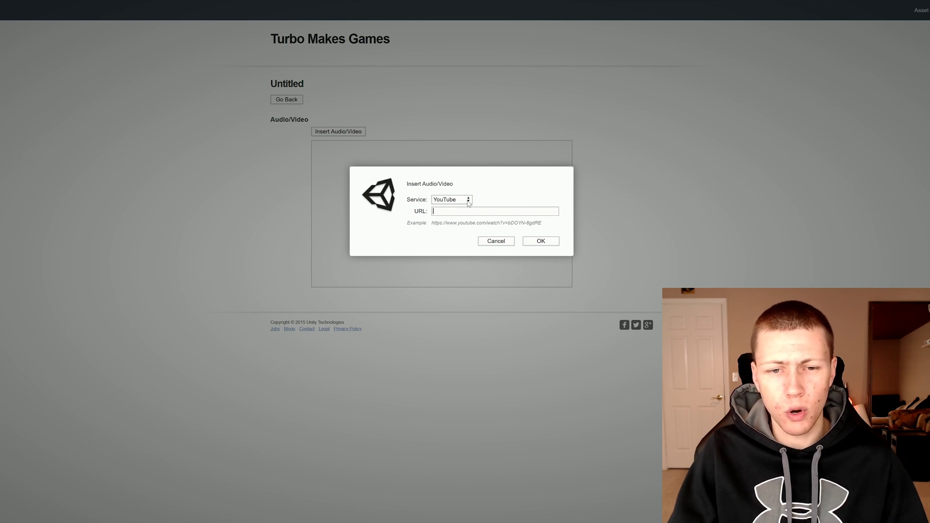
left_click(469, 201)
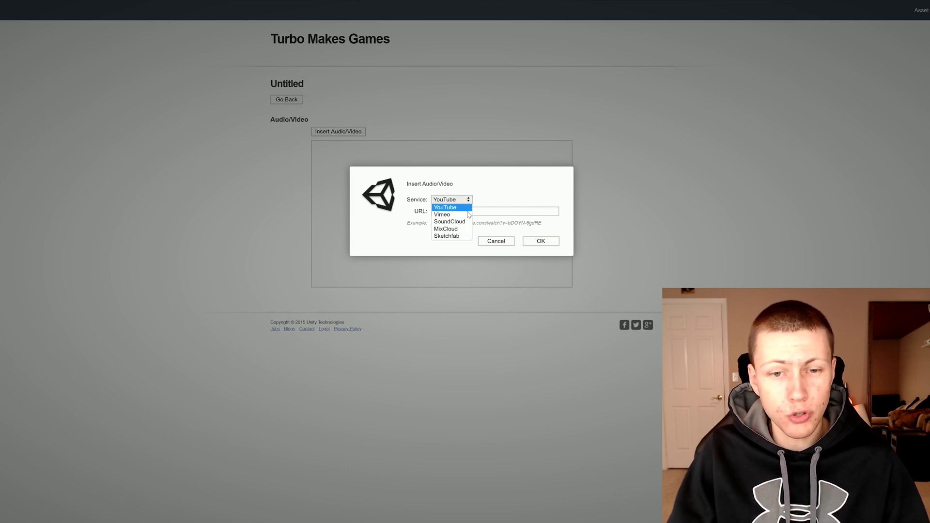
left_click(492, 242)
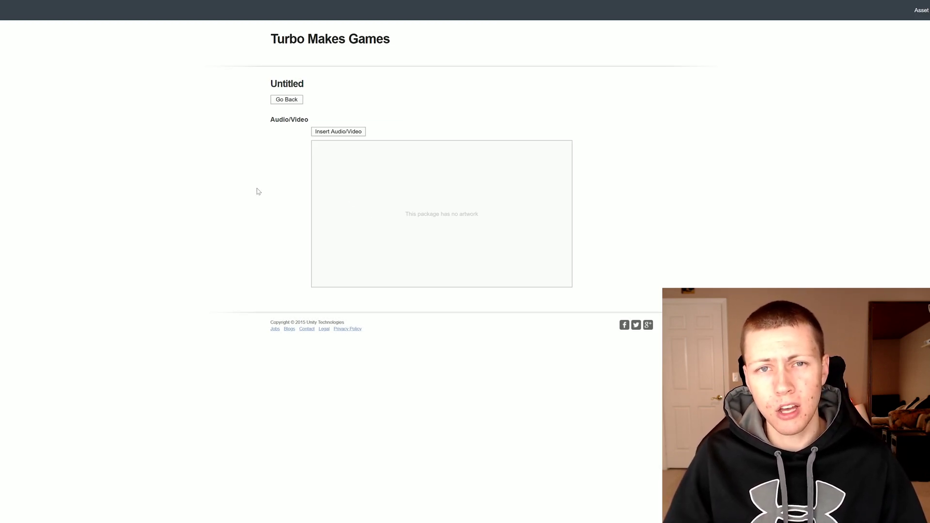
left_click(285, 99)
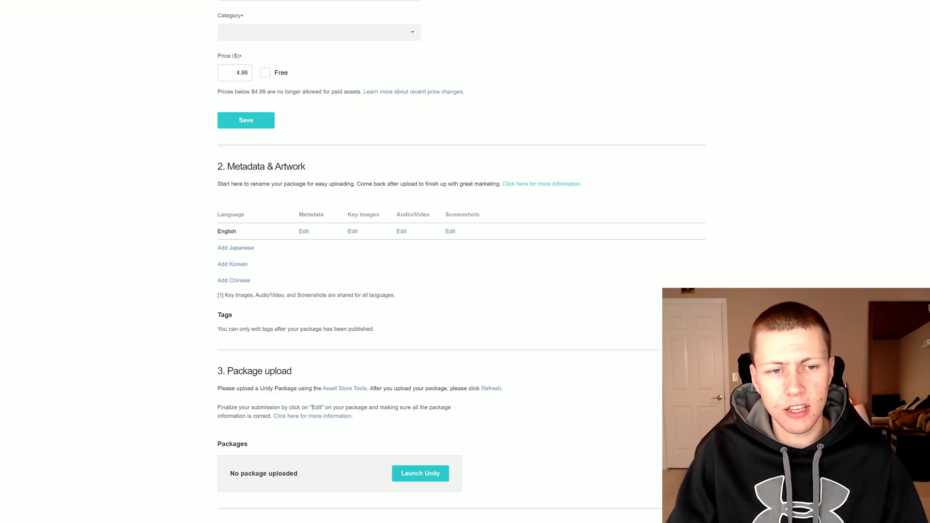
left_click(450, 232)
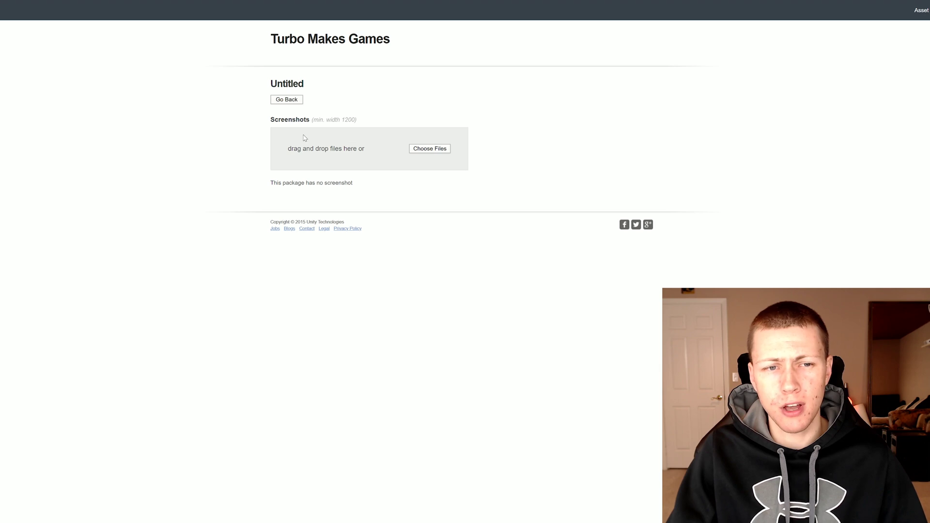
Step: Return to the package overview and scroll to the '3. Package upload' section heading
left_click(296, 103)
scroll(216, 131, "down", 5)
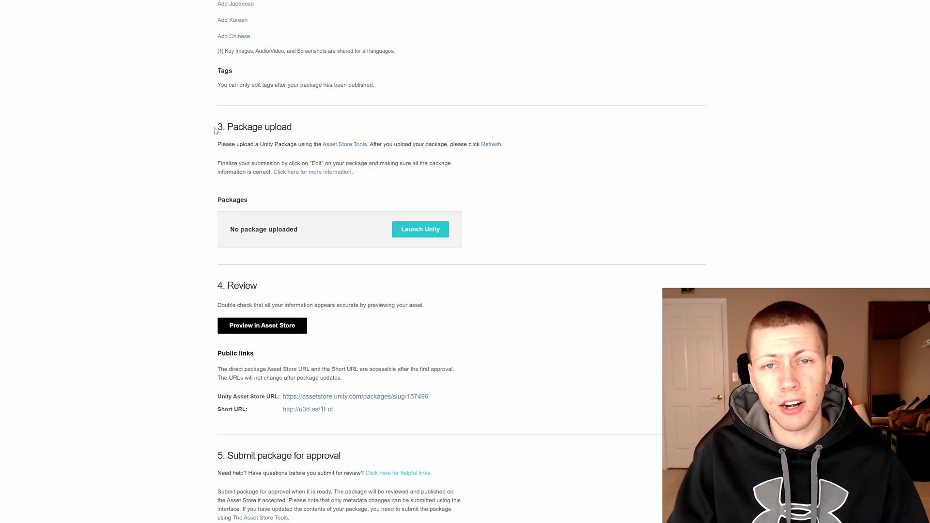
left_click_drag(216, 130, 318, 130)
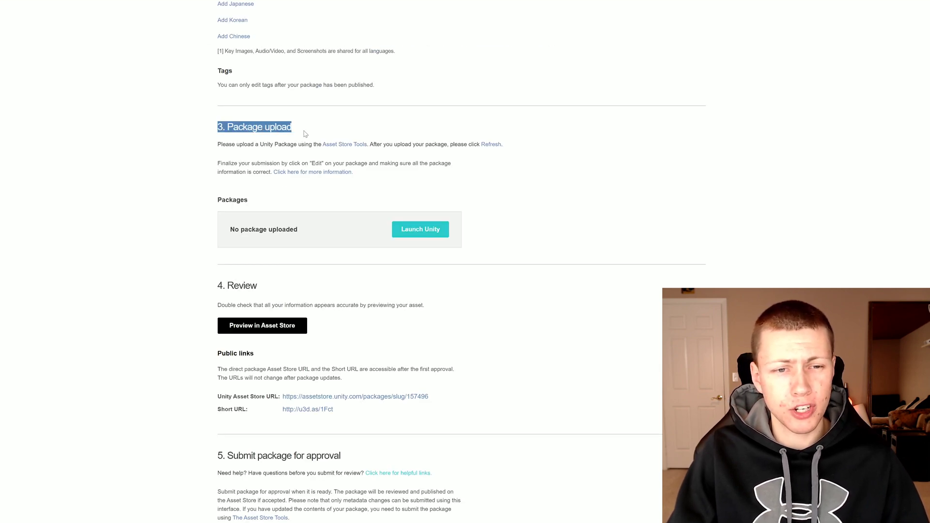
left_click(305, 133)
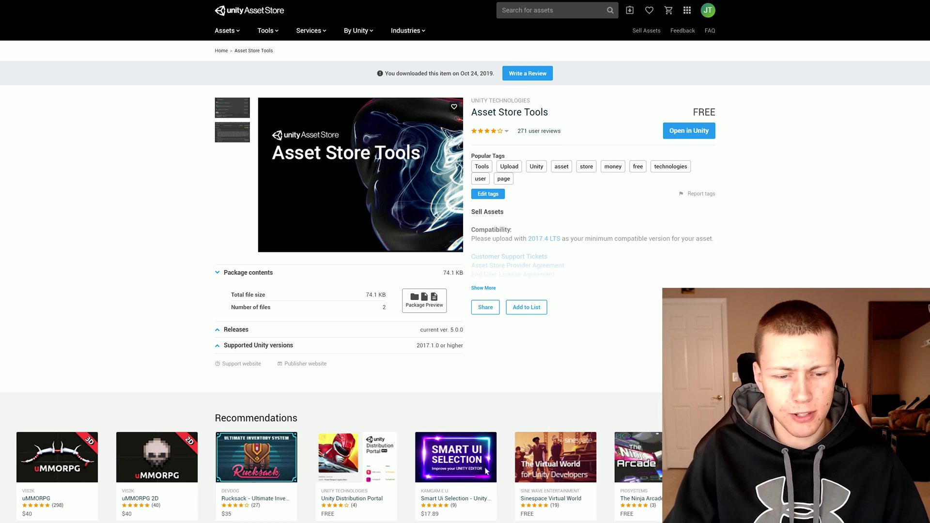
Step: Switch to the Unity editor and scroll through the Asset Store Tools page in its Asset Store tab
left_click(279, 515)
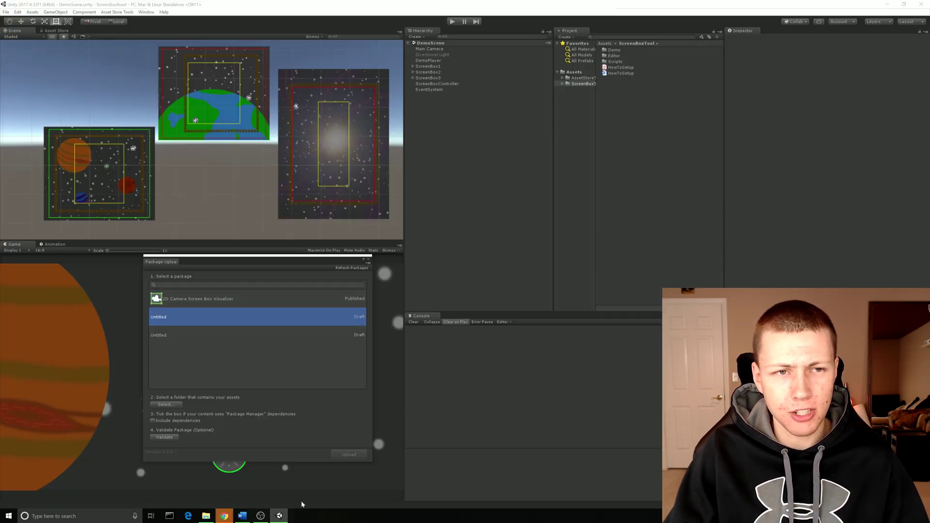
left_click(44, 30)
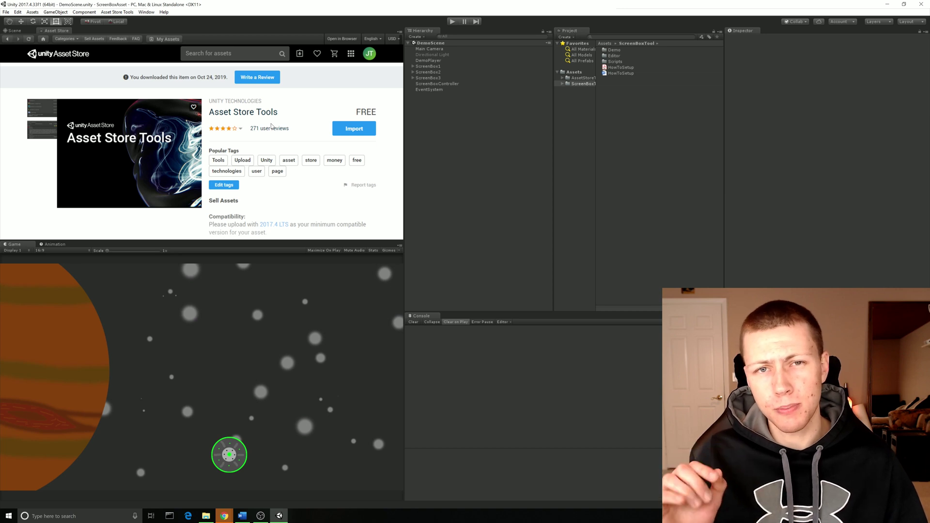
scroll(311, 166, "down", 1)
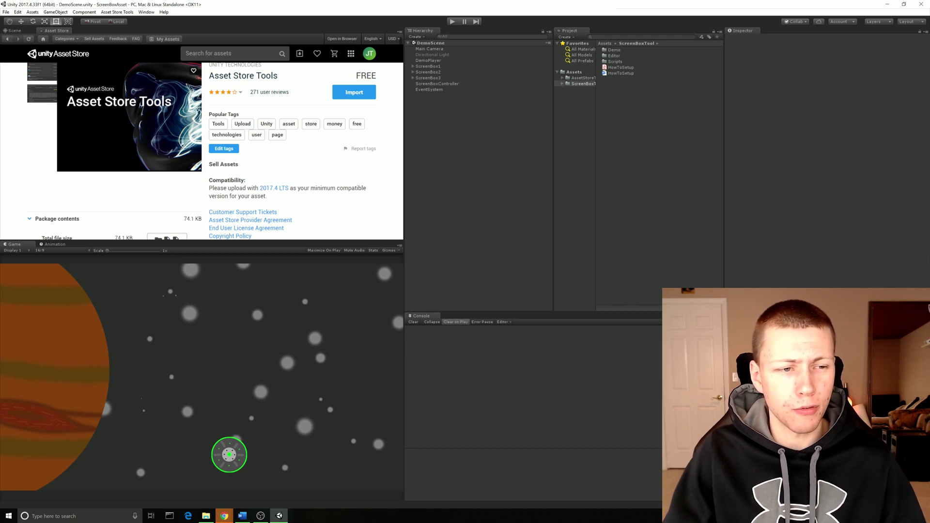
scroll(237, 187, "down", 1)
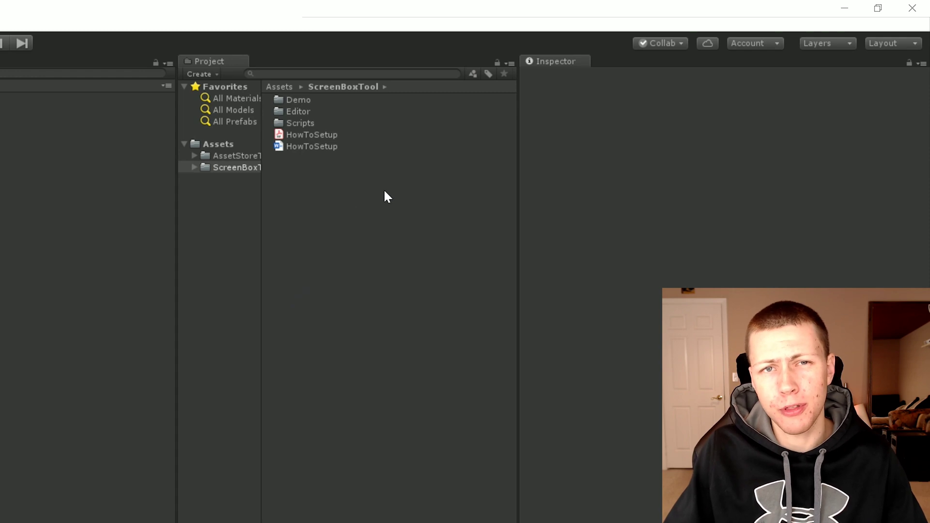
Step: Select the HowToSetup PDF in the Project window, then open the ScreenBoxTool Demo folder
left_click(315, 135)
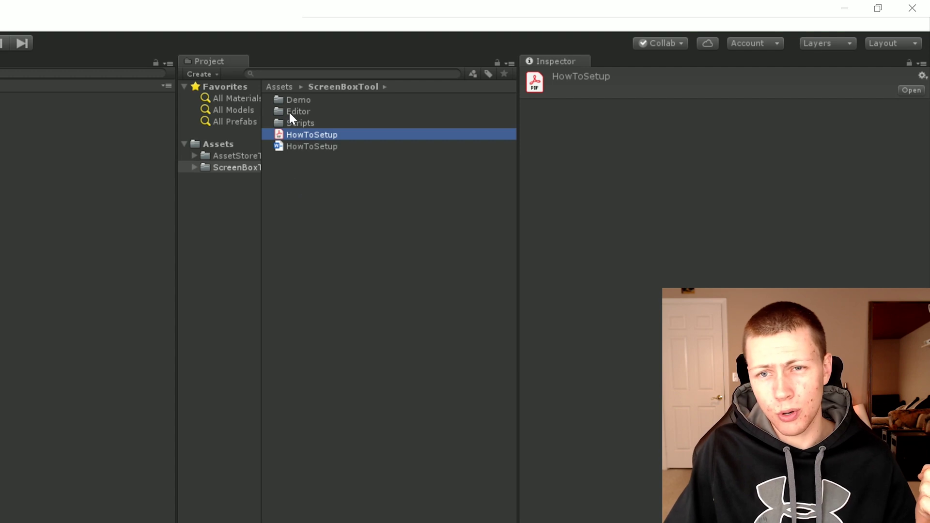
double_click(304, 98)
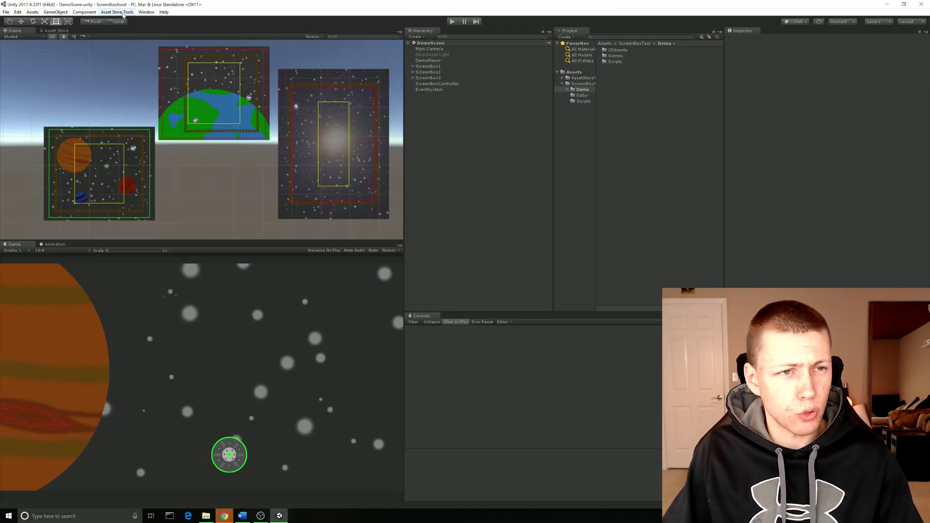
Step: In Asset Store Tools Package Upload, pick the Untitled draft and set ScreenBoxTool as its asset folder
left_click(122, 13)
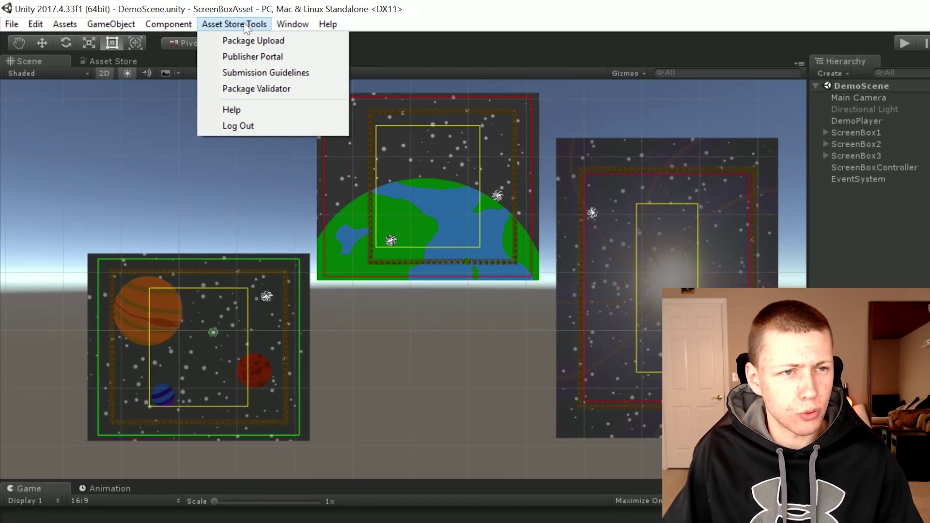
left_click(291, 41)
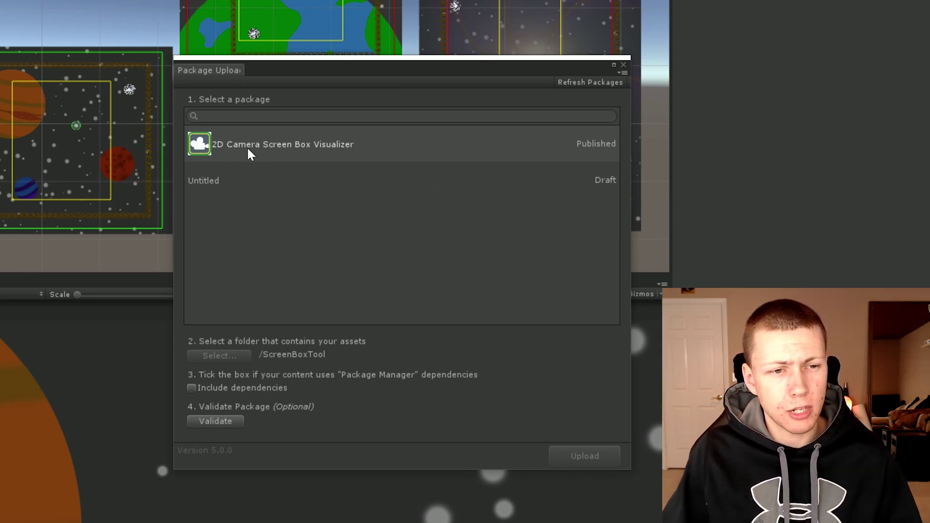
left_click(283, 144)
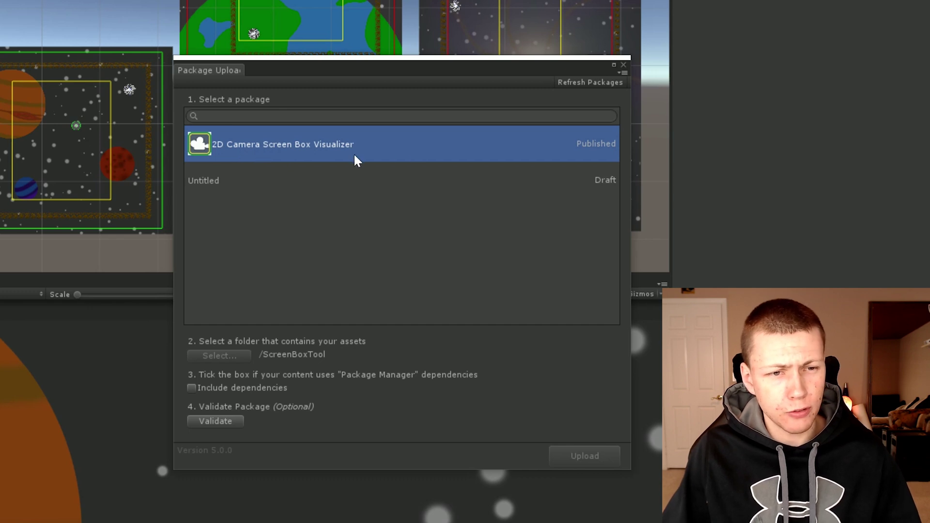
left_click(245, 182)
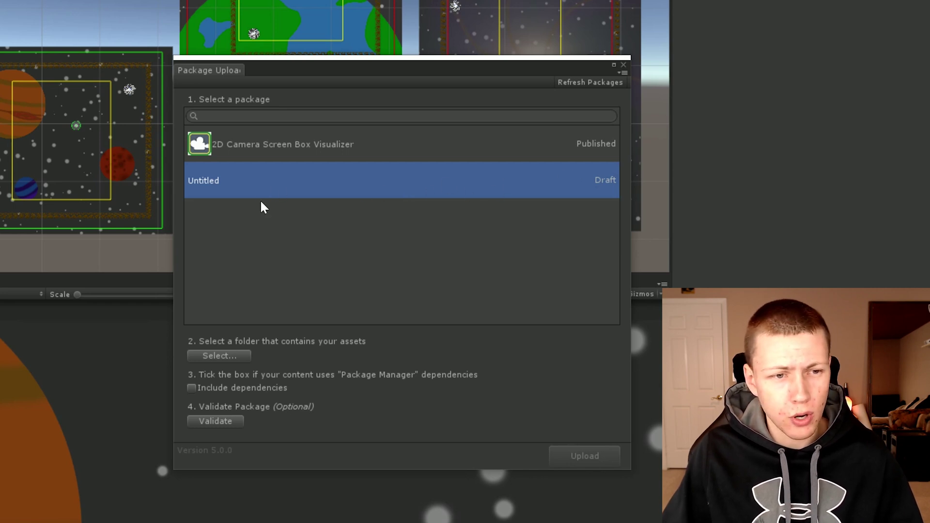
left_click(224, 358)
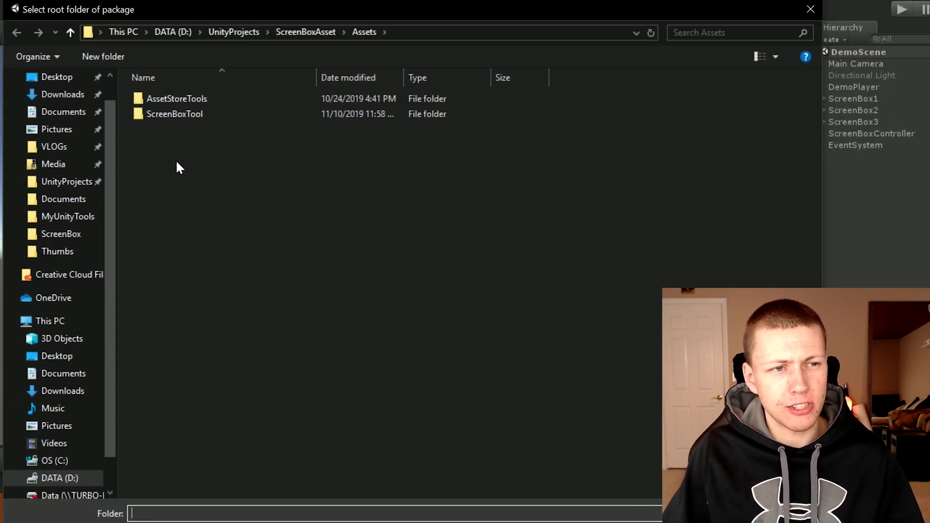
left_click(171, 115)
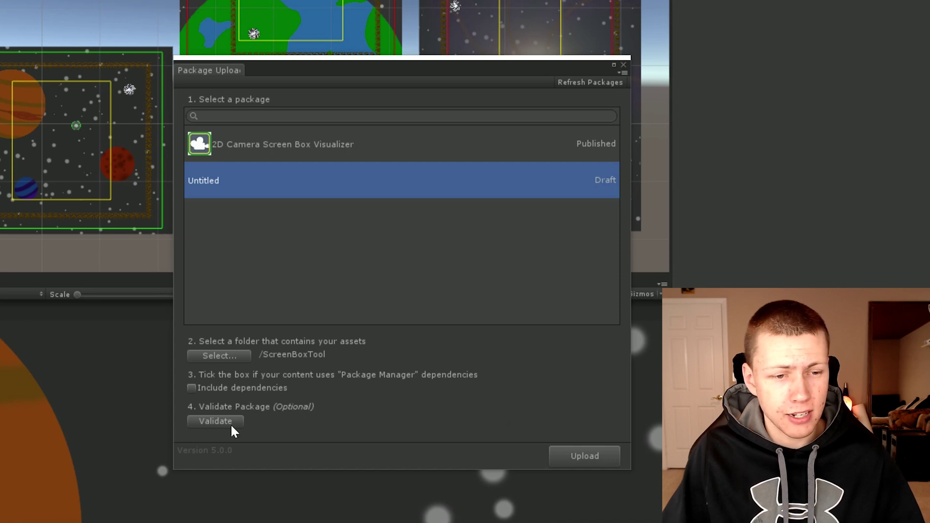
Step: Scan Assets/ScreenBoxTool in the validator and review the 20 passed checks, such as Include demo and Include prefabs
left_click(218, 421)
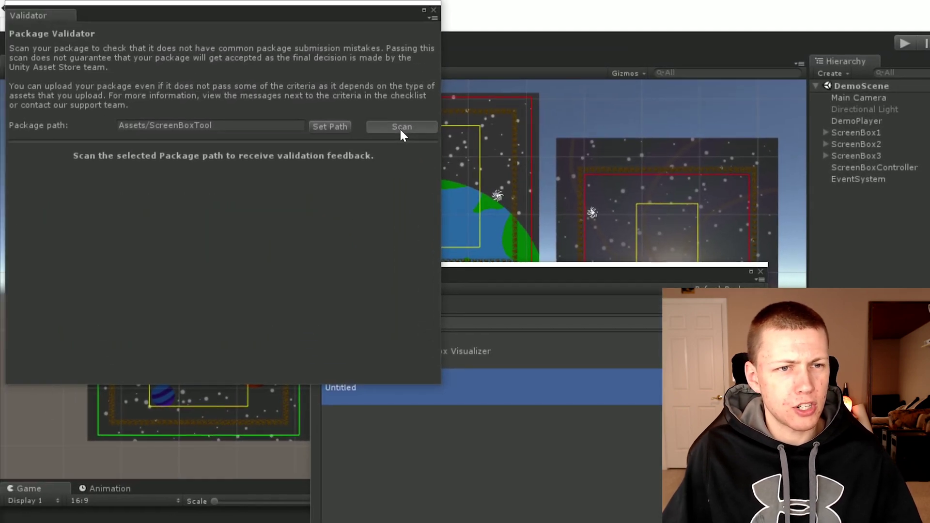
left_click(402, 126)
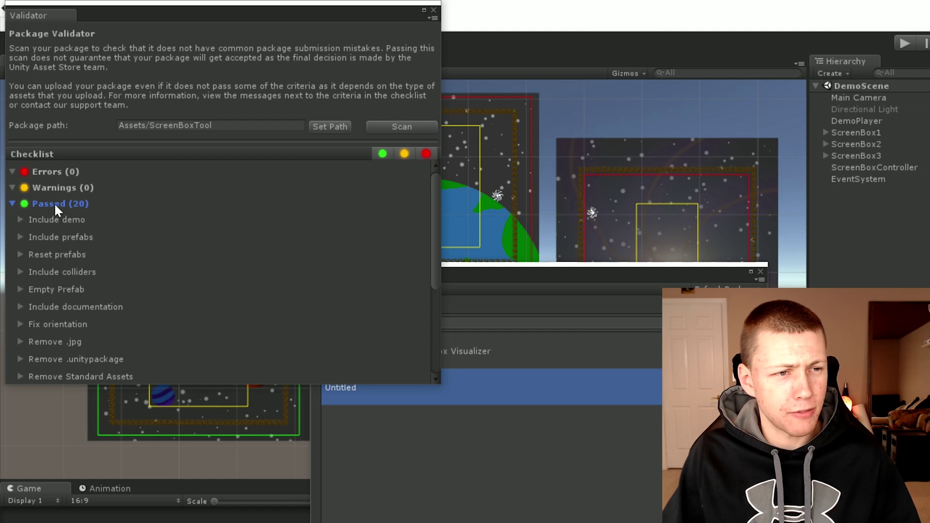
left_click(19, 220)
left_click(19, 220)
left_click(20, 236)
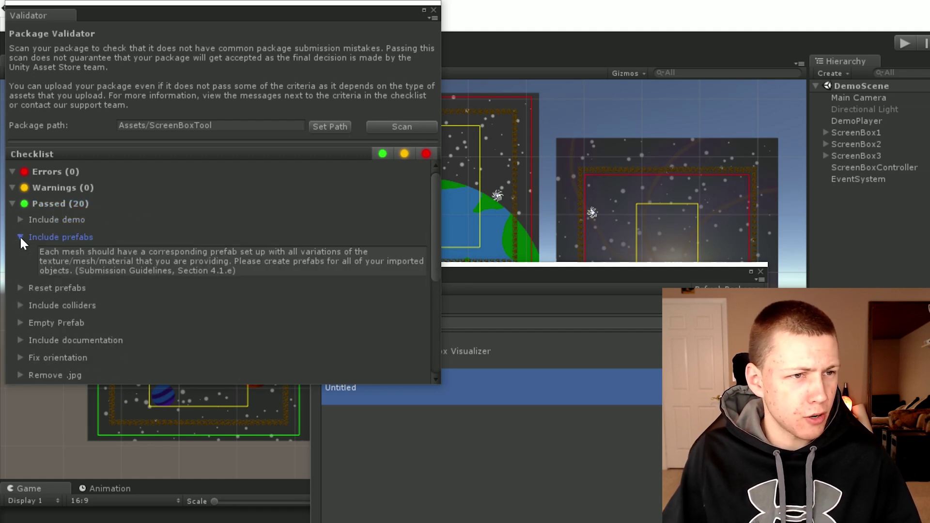
left_click(19, 236)
scroll(97, 248, "down", 5)
scroll(102, 276, "up", 5)
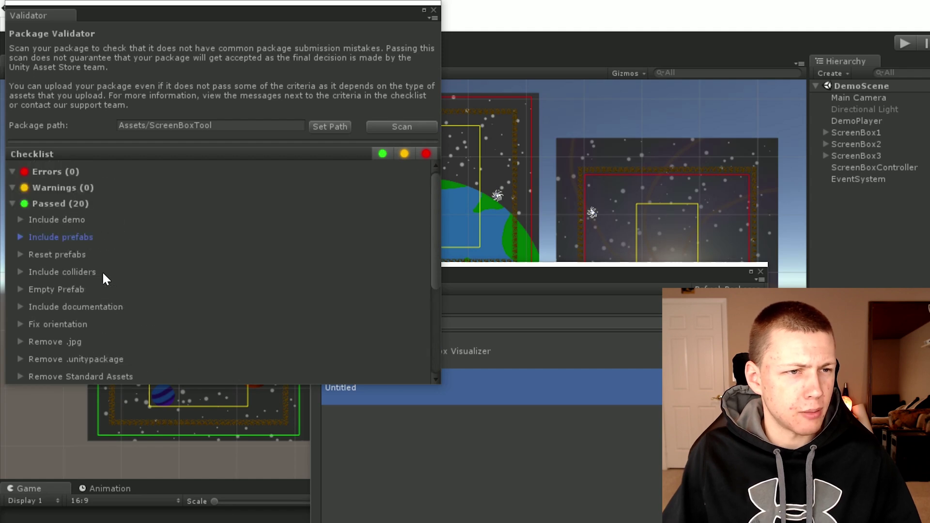
Step: Close the validator and upload the ScreenBoxTool export to the Untitled draft until 'Upload successful!' appears
left_click(433, 10)
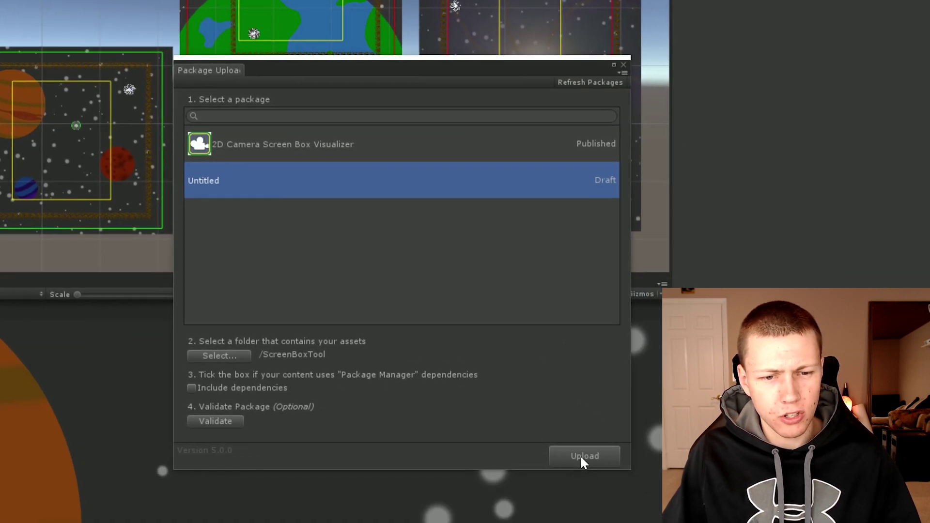
left_click(581, 456)
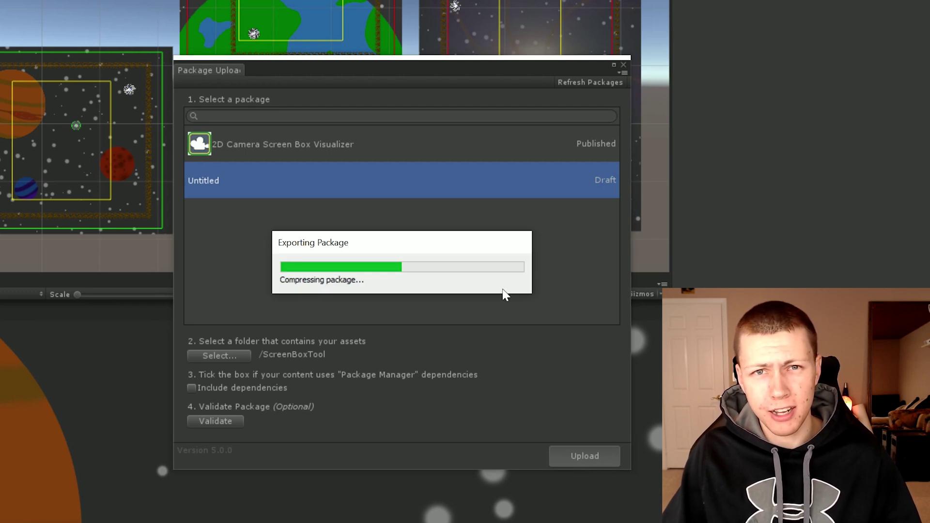
key("alt+Tab")
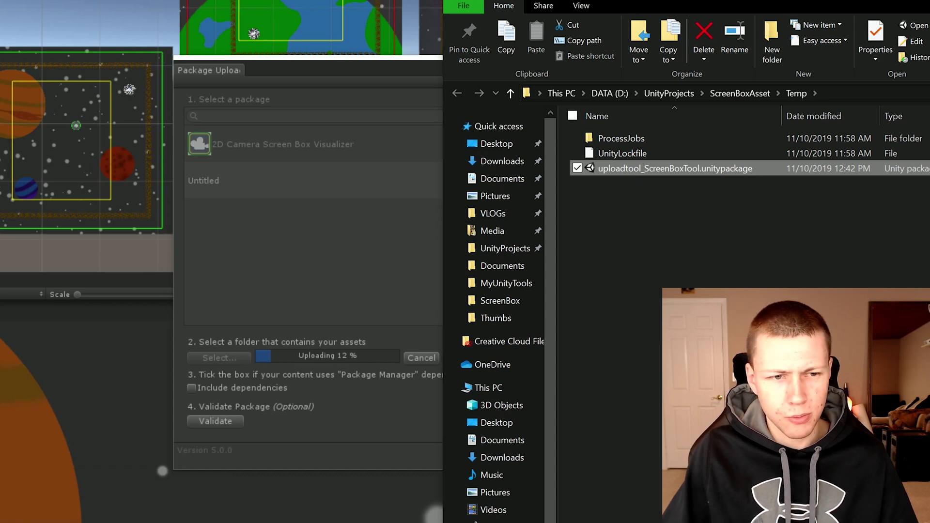
key("alt+Tab")
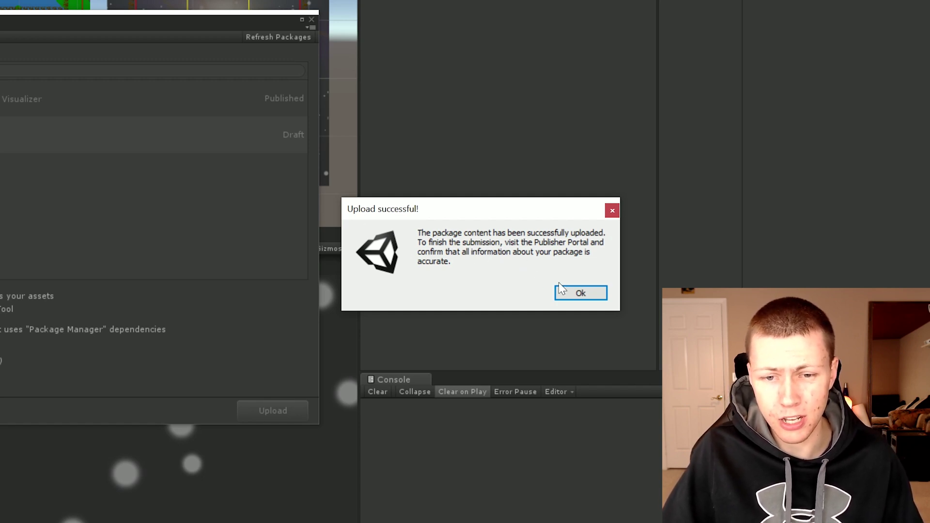
Step: Dismiss the upload message and refresh the draft so package 2017.4.33 (47.8 MB) is listed
left_click(580, 293)
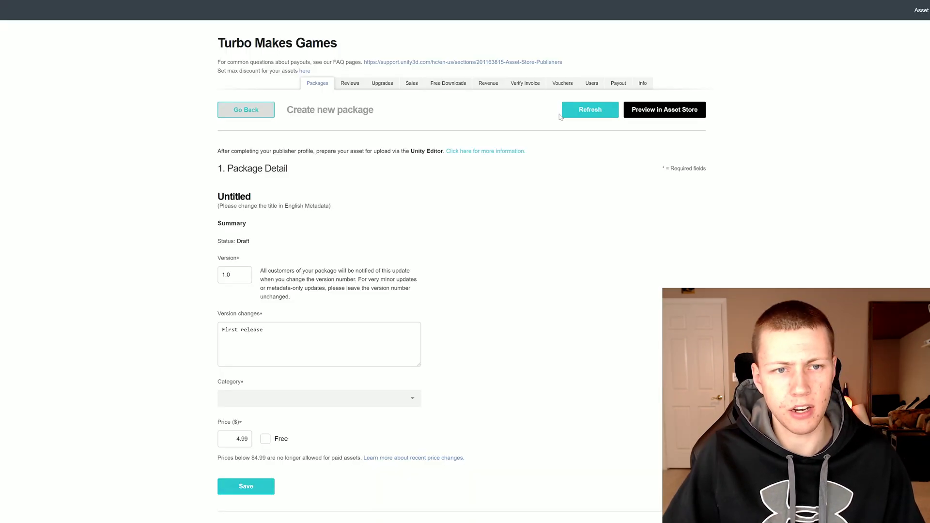
left_click(590, 111)
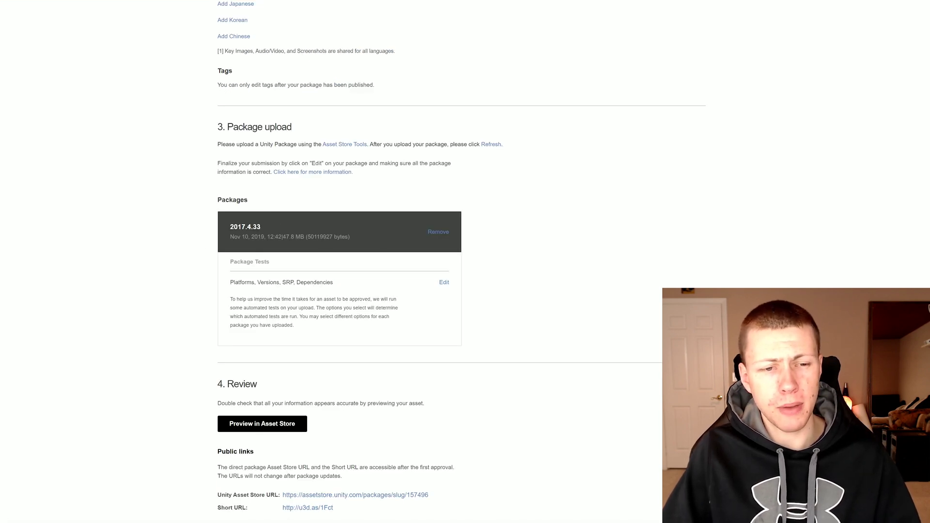
left_click_drag(228, 225, 253, 227)
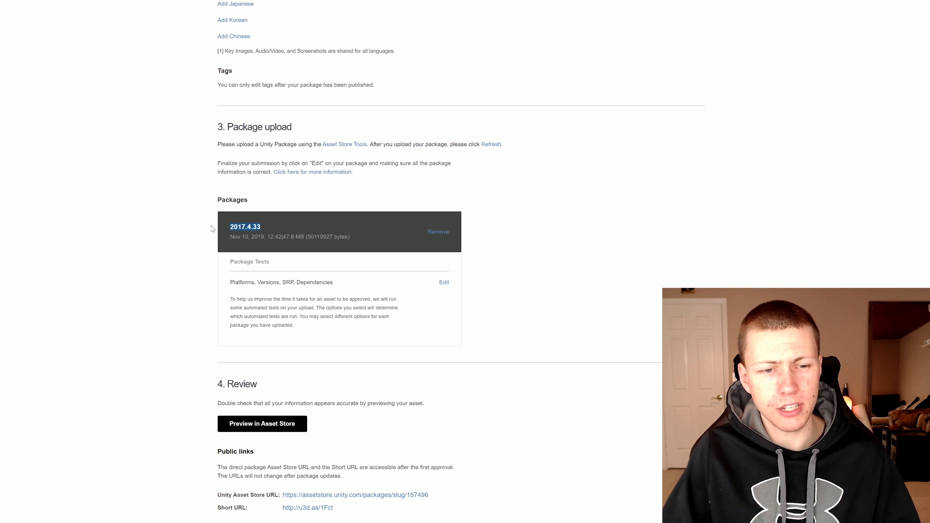
left_click(193, 229)
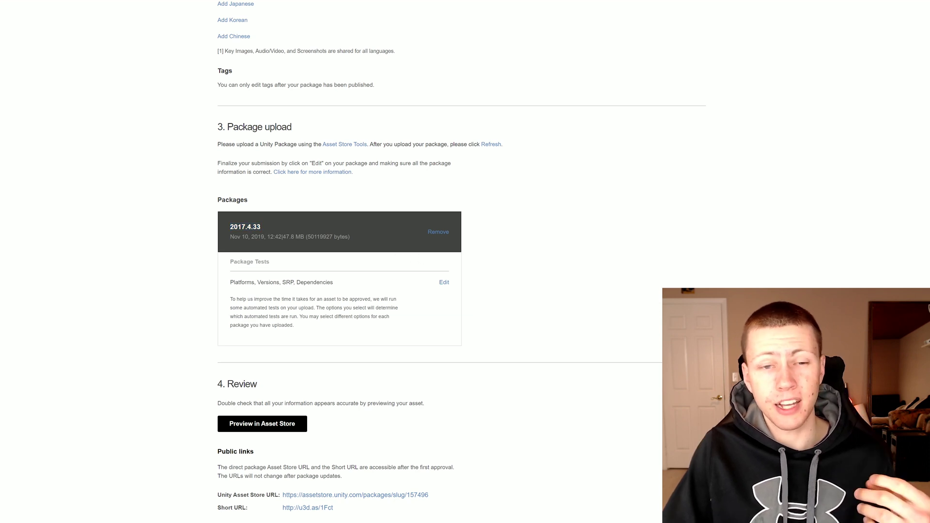
left_click_drag(264, 228, 228, 226)
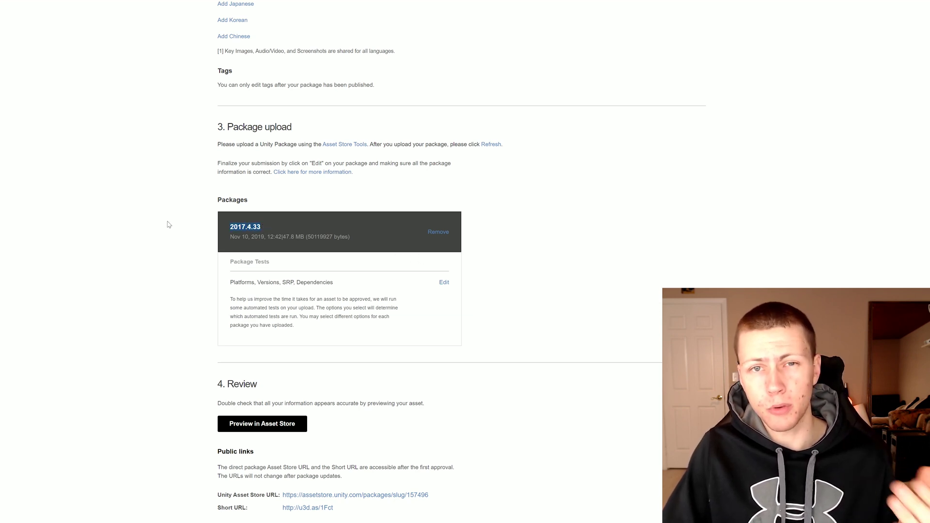
Step: Mark Windows, iOS, Mac OS X, WebGL, Android and Linux as supported platforms for 2017.4.33
left_click(444, 283)
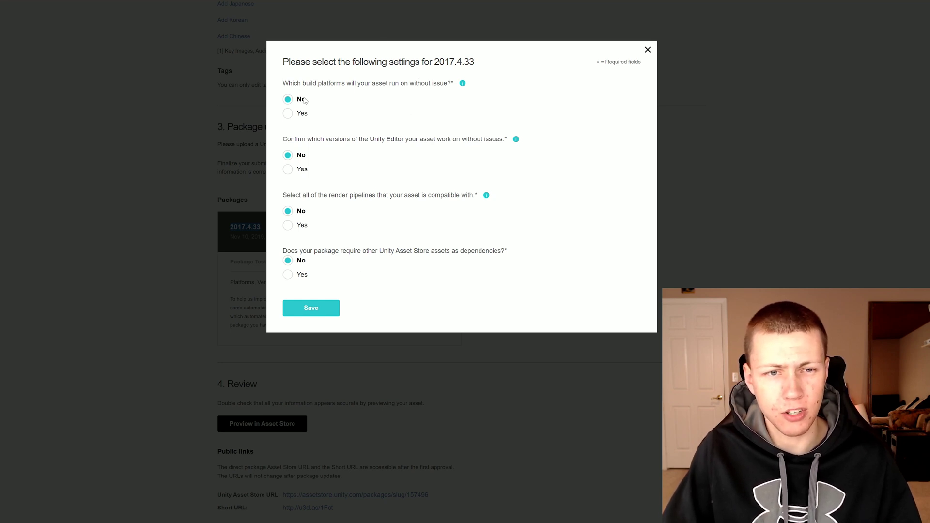
left_click(287, 114)
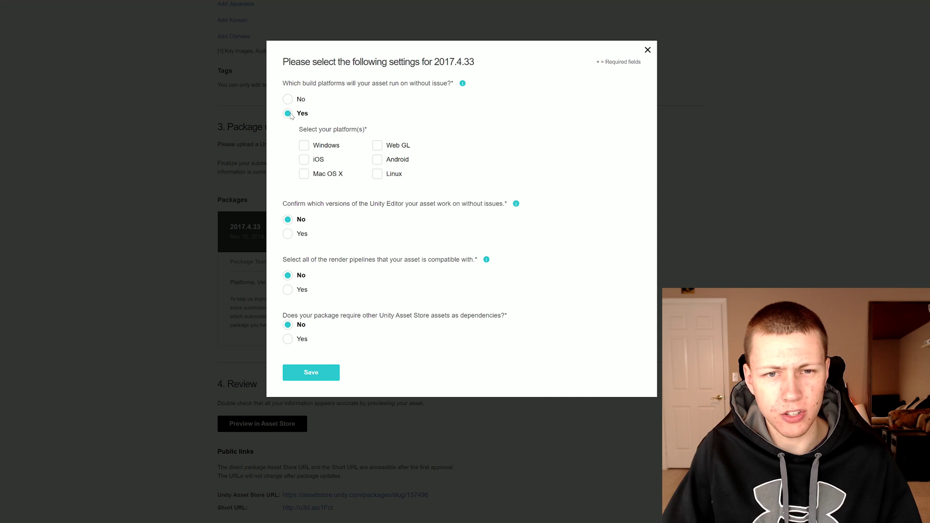
left_click(308, 147)
left_click(307, 160)
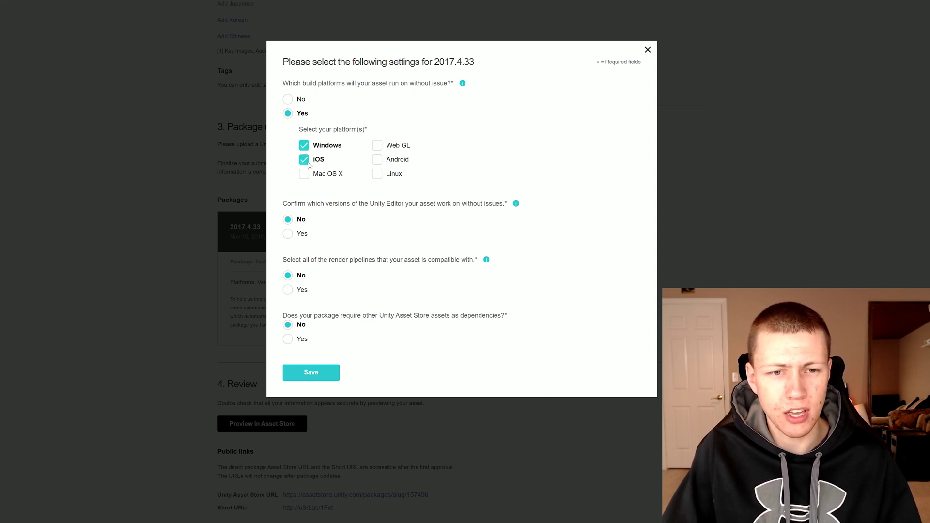
left_click(305, 175)
left_click(378, 147)
left_click(378, 160)
left_click(378, 174)
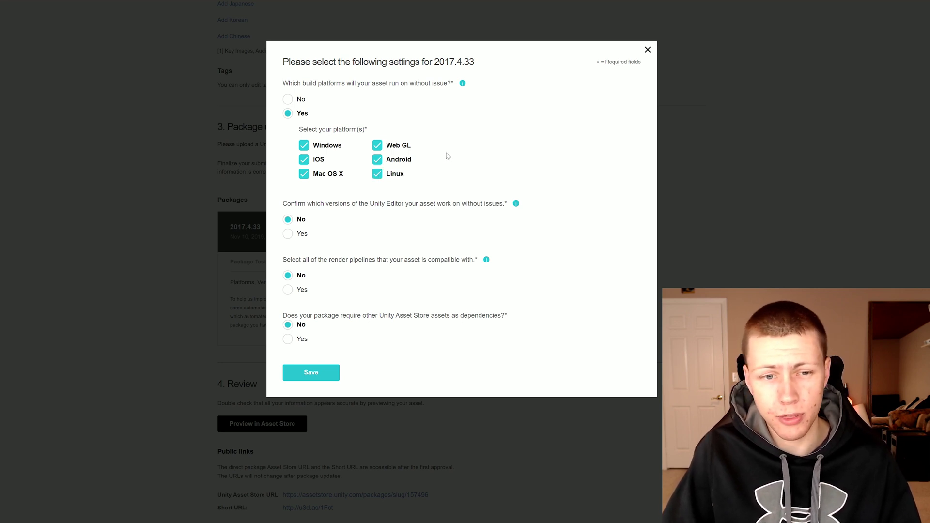
Step: Mark Unity versions 2017.4, 2018.1, 2018.2, 2018.3, 2019.1 and 2019.2 as supported
left_click(289, 235)
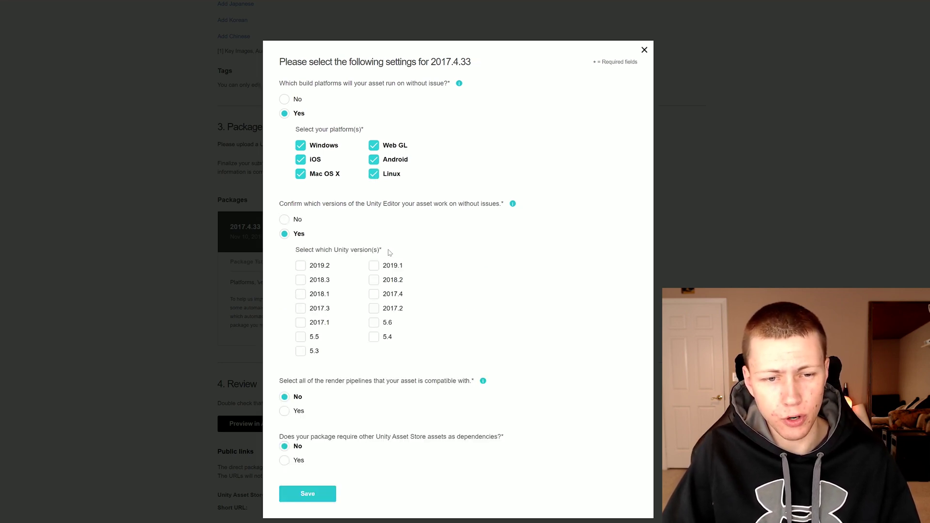
left_click(374, 295)
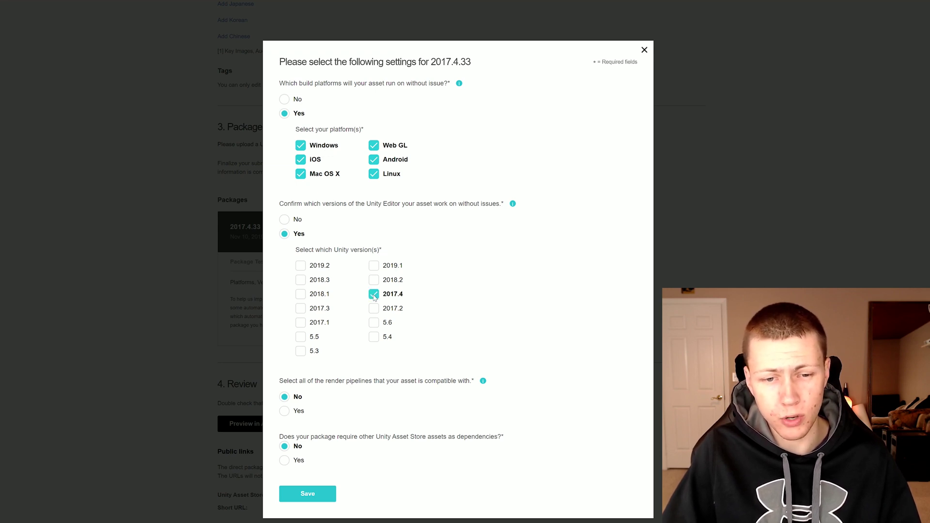
left_click(301, 295)
left_click(374, 280)
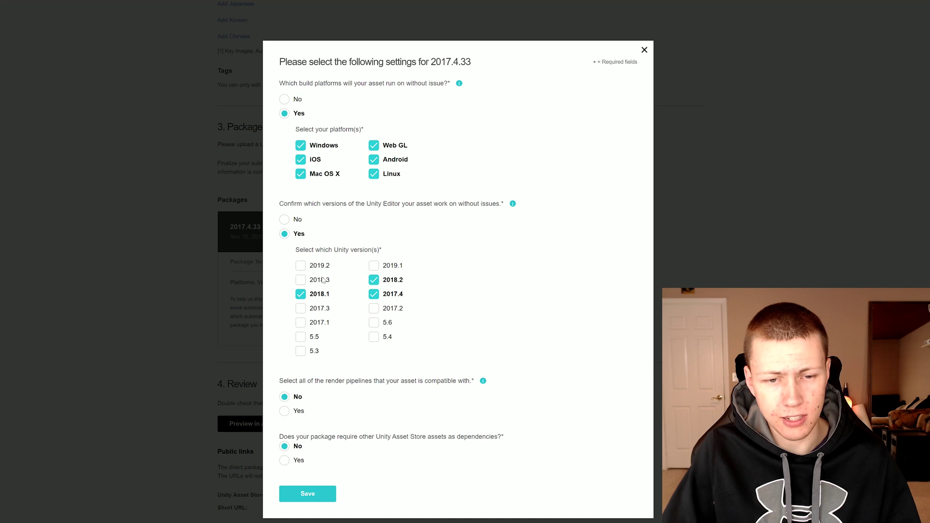
left_click(301, 280)
left_click(374, 266)
left_click(301, 266)
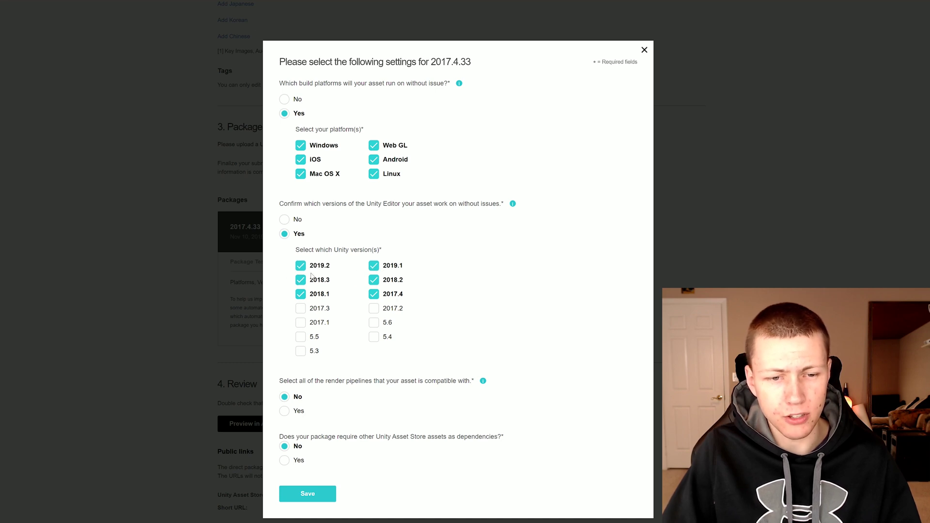
Step: Mark Standard, SRP LW and SRP HD pipelines compatible, leave dependencies at No, and save
left_click(284, 411)
scroll(303, 349, "down", 2)
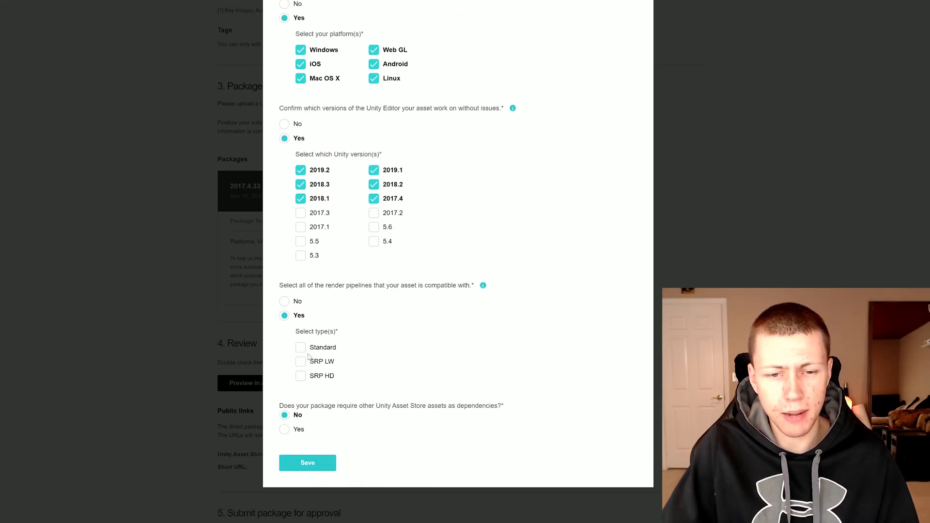
left_click(301, 349)
left_click(301, 363)
left_click(301, 376)
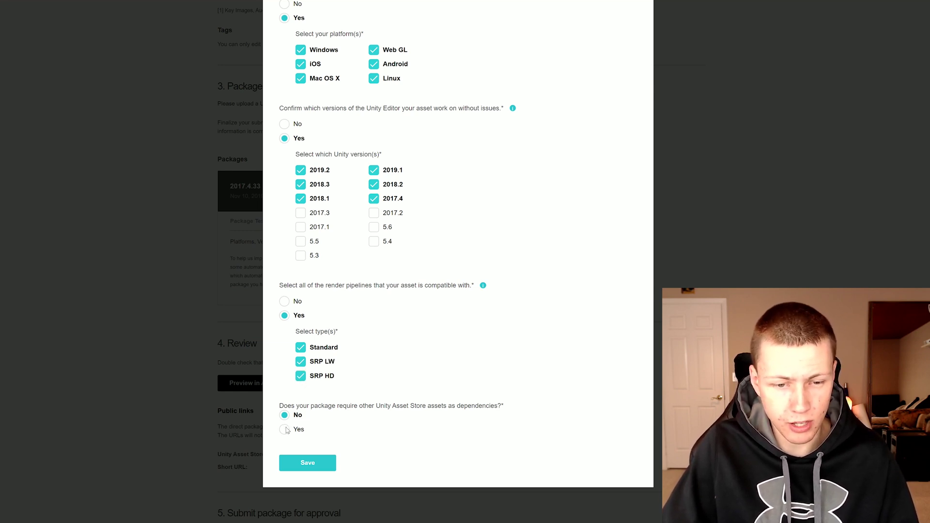
left_click_drag(284, 406, 455, 407)
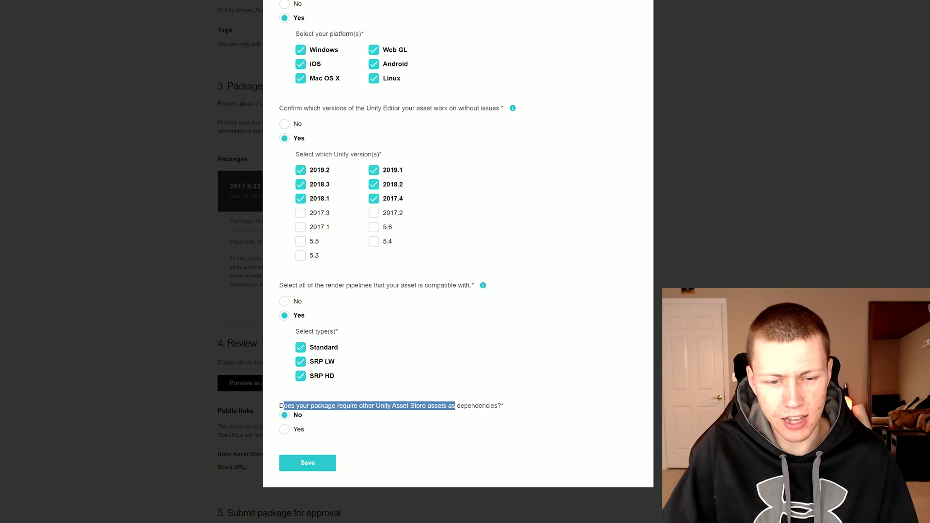
left_click(519, 415)
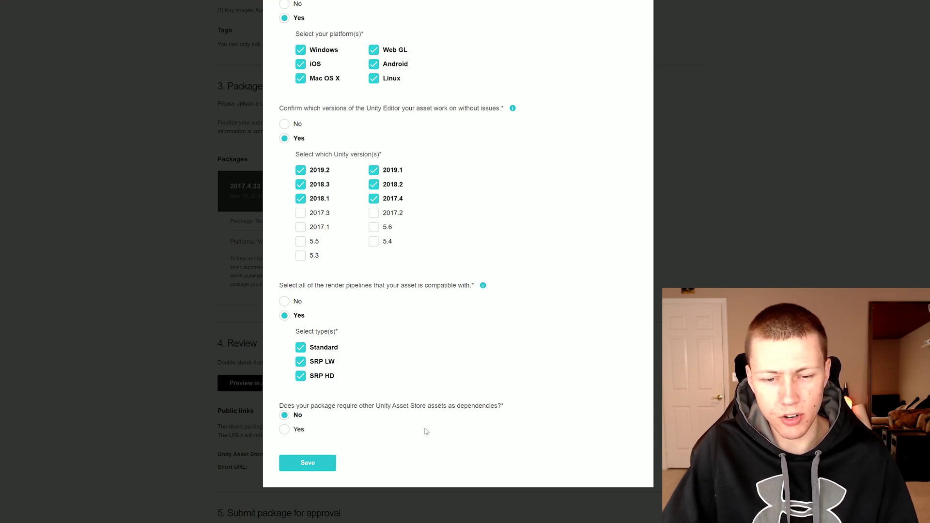
left_click(306, 464)
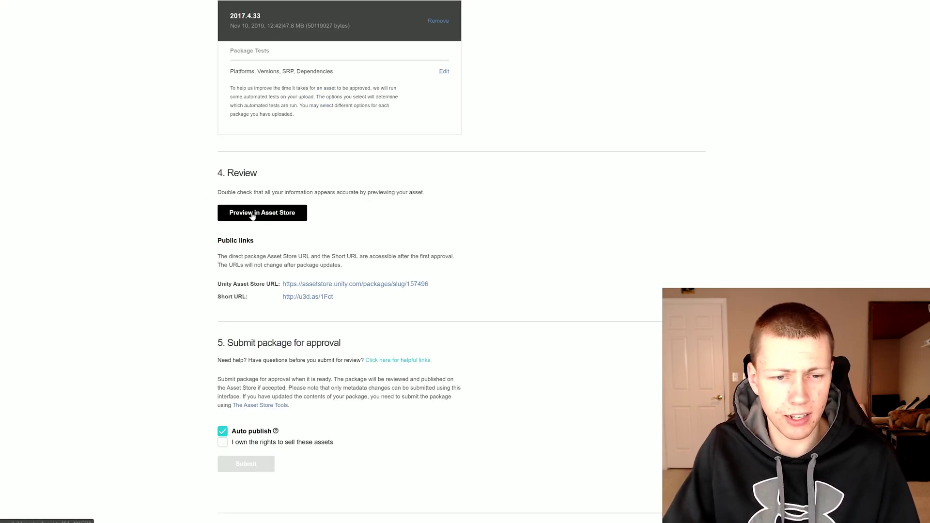
left_click(276, 216)
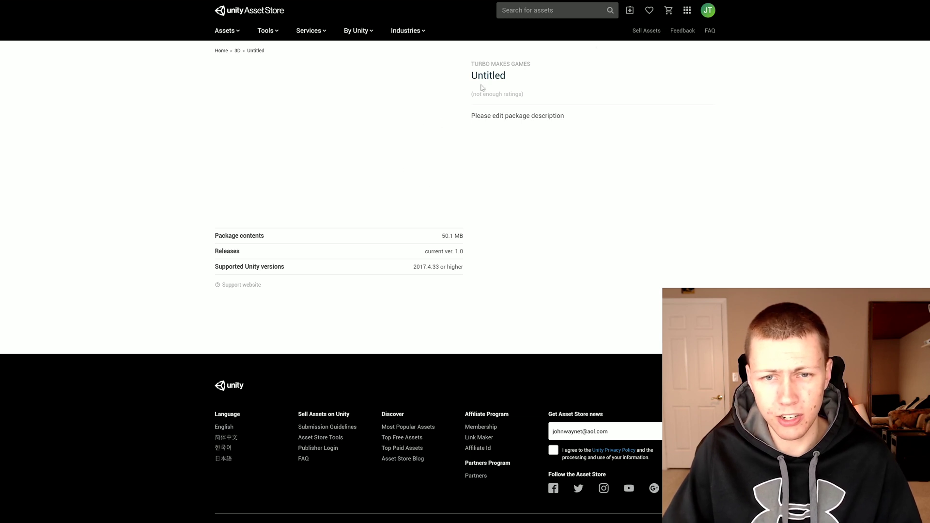
left_click_drag(472, 92, 524, 94)
left_click_drag(474, 116, 563, 131)
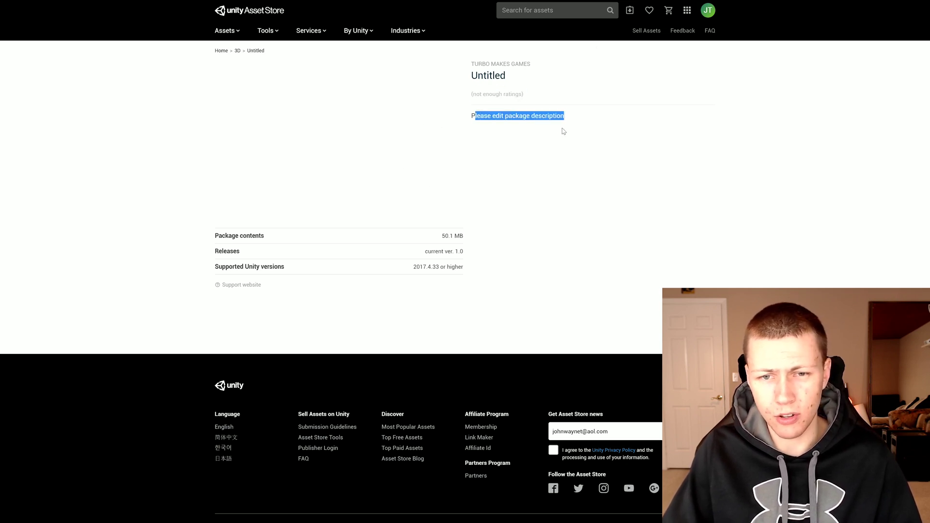
left_click(539, 168)
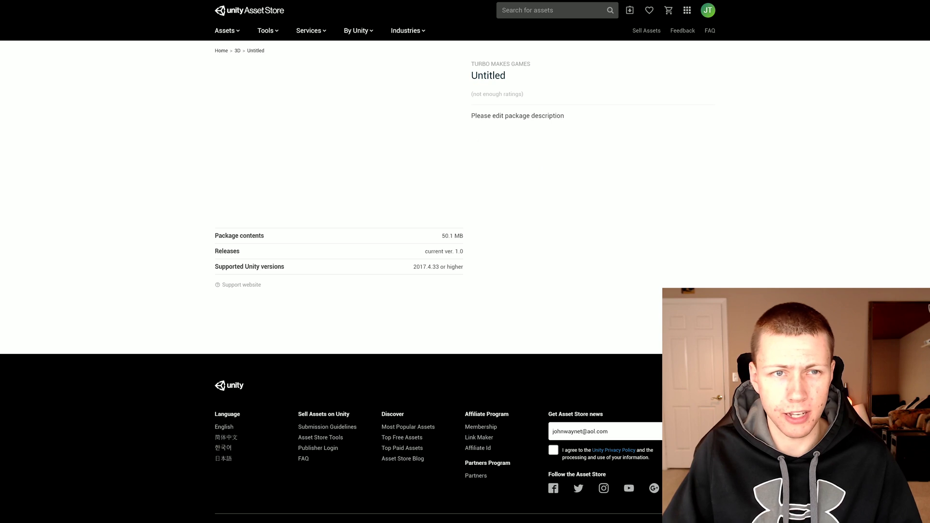
key("ctrl+w")
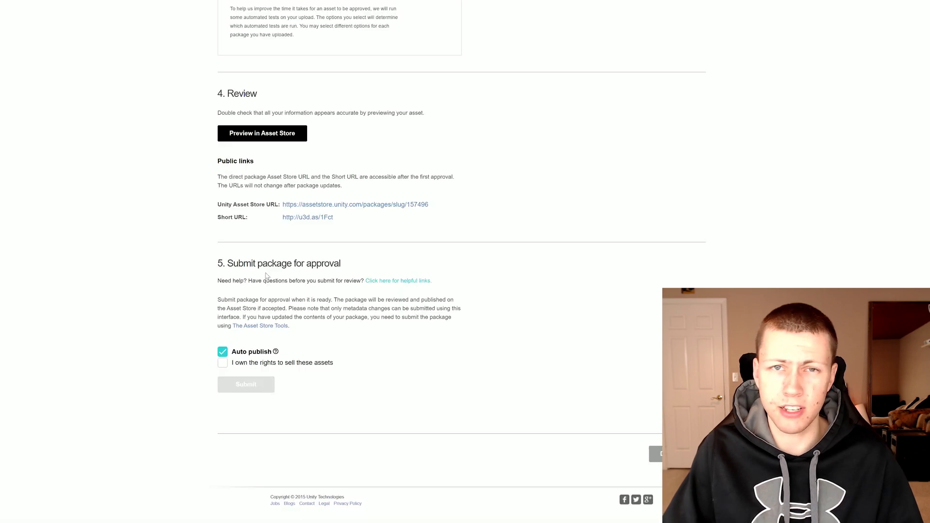
Step: Tick the confirmation that you own the rights to sell these assets
left_click(223, 364)
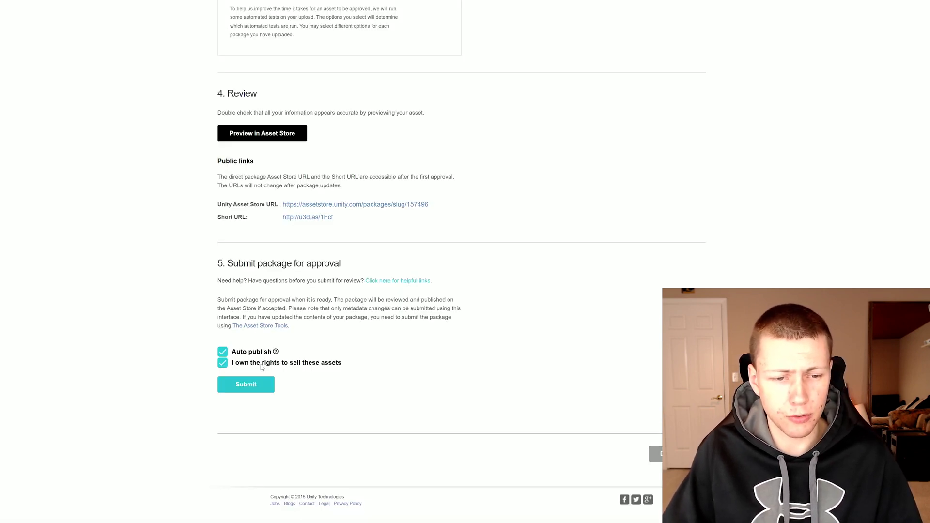